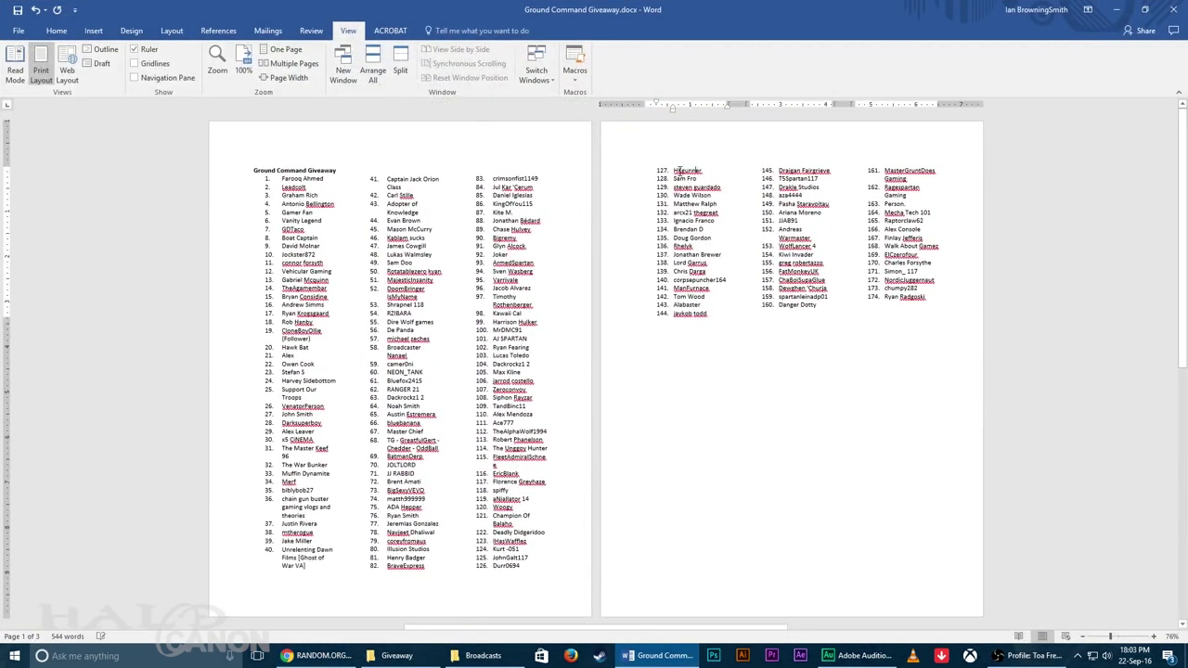
drag(676, 171, 705, 172)
key(ctrl+c)
scroll(650, 371, down, 3)
click(501, 603)
key(ctrl+v)
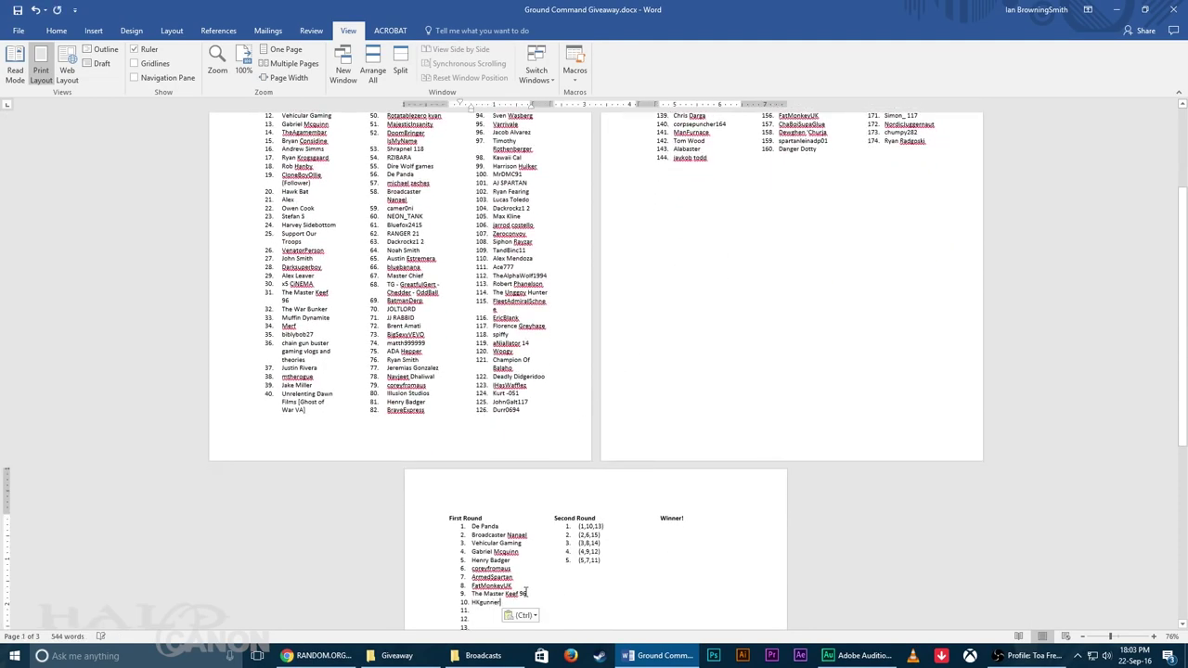
key(alt+Tab)
click(761, 260)
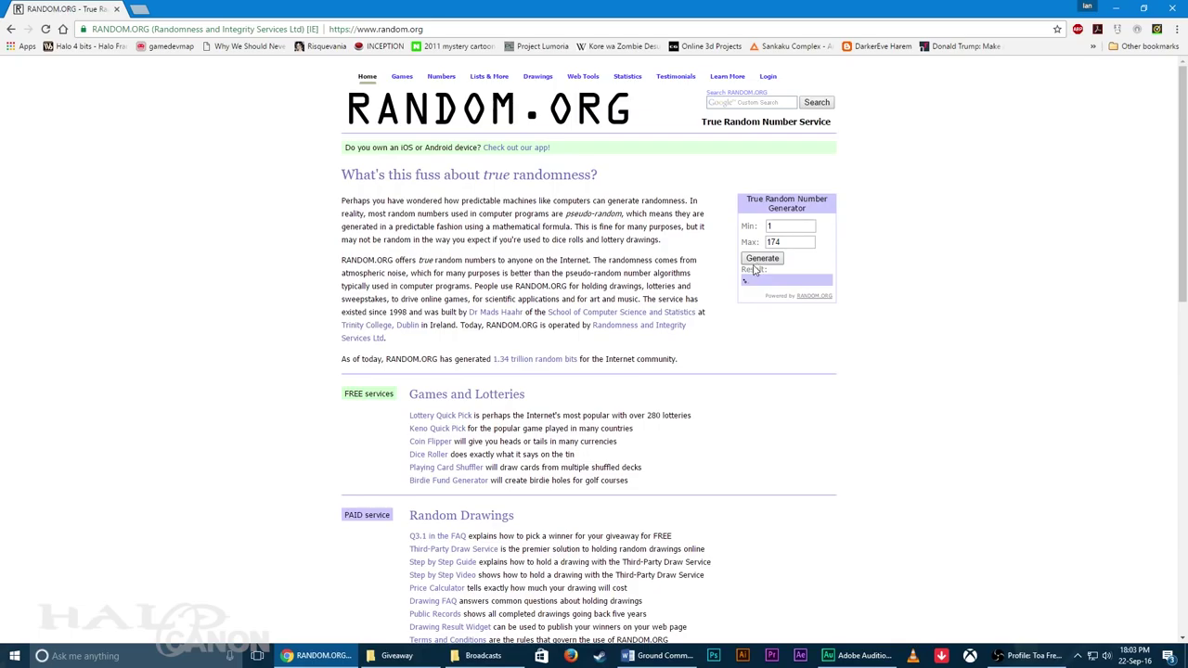
key(alt+Tab)
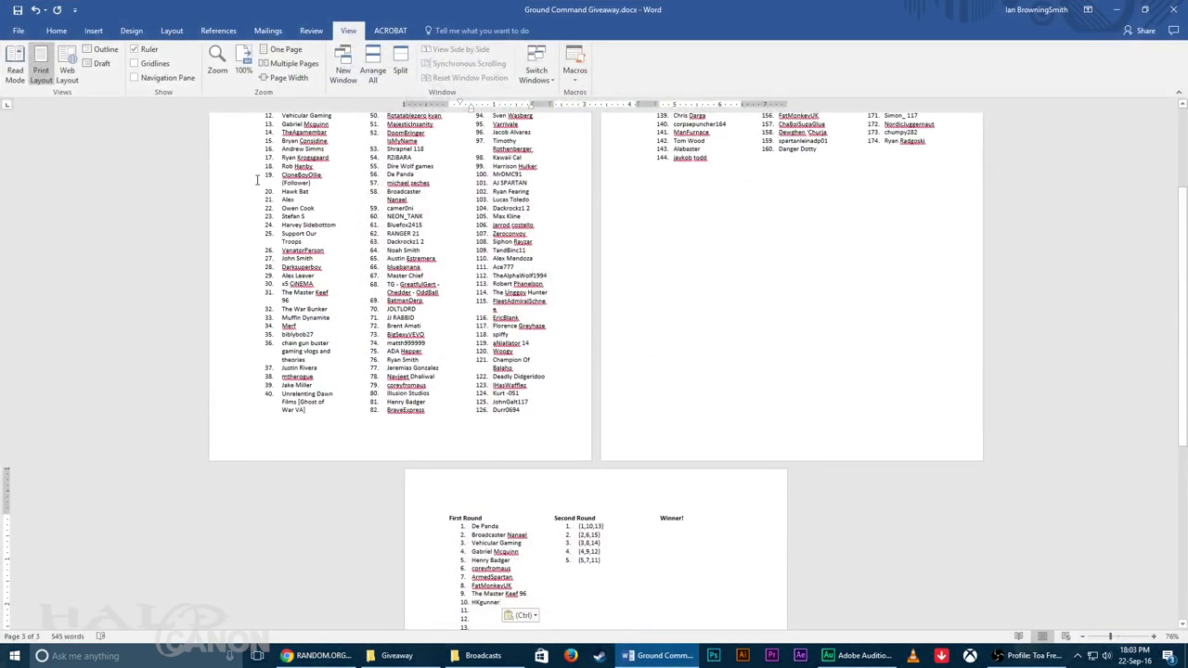
Step: Copy Alex into slot 11 and generate the next random number
double_click(286, 199)
key(ctrl+c)
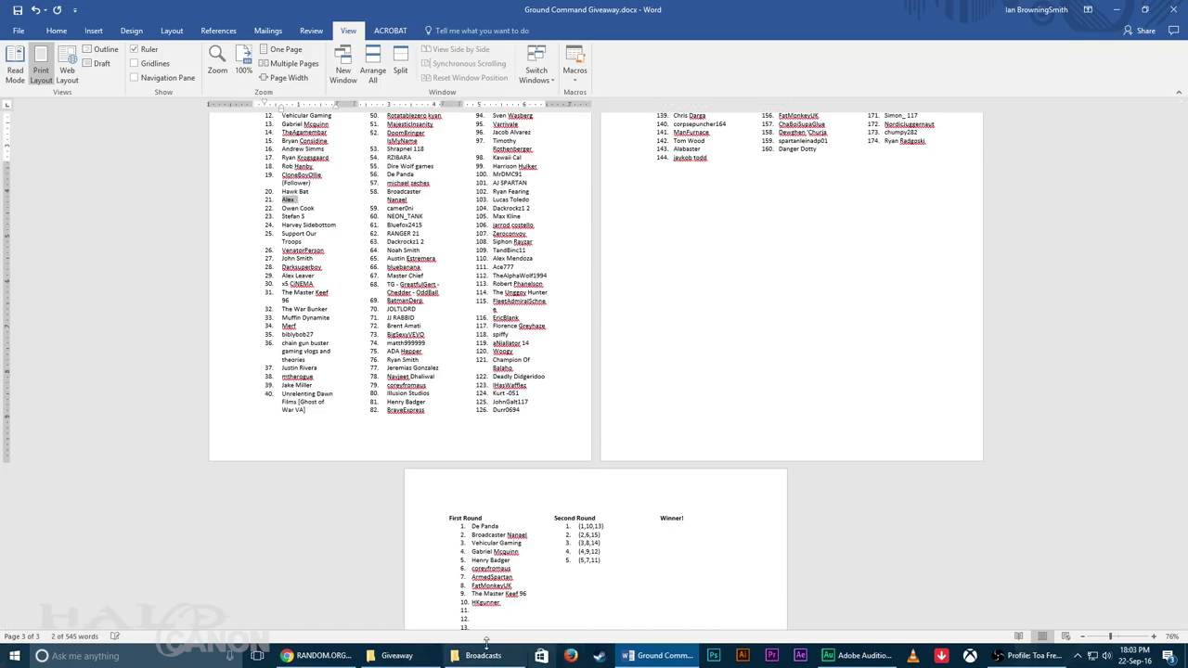
click(473, 610)
key(ctrl+v)
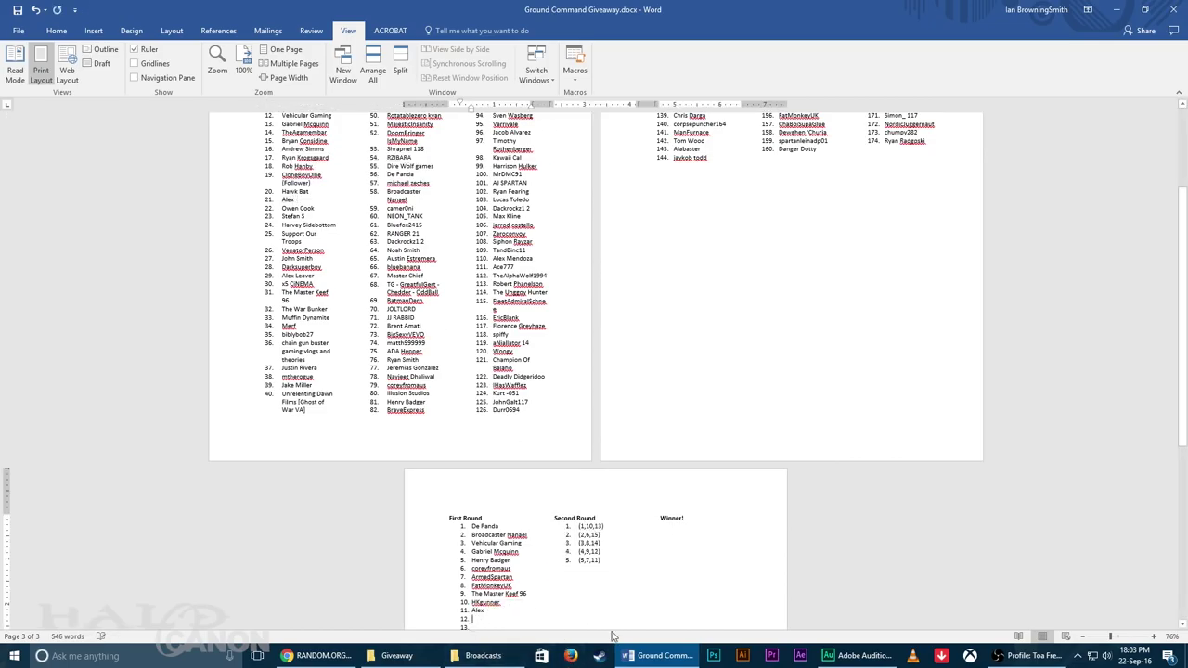
click(641, 655)
click(762, 258)
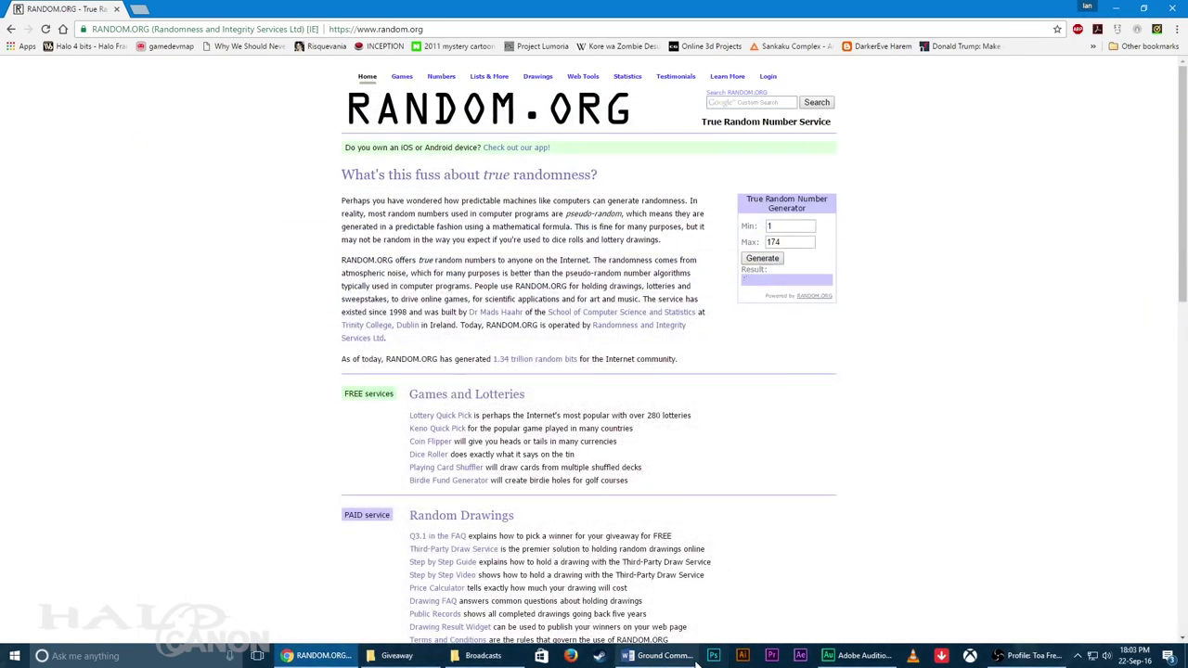
click(652, 655)
scroll(705, 464, up, 3)
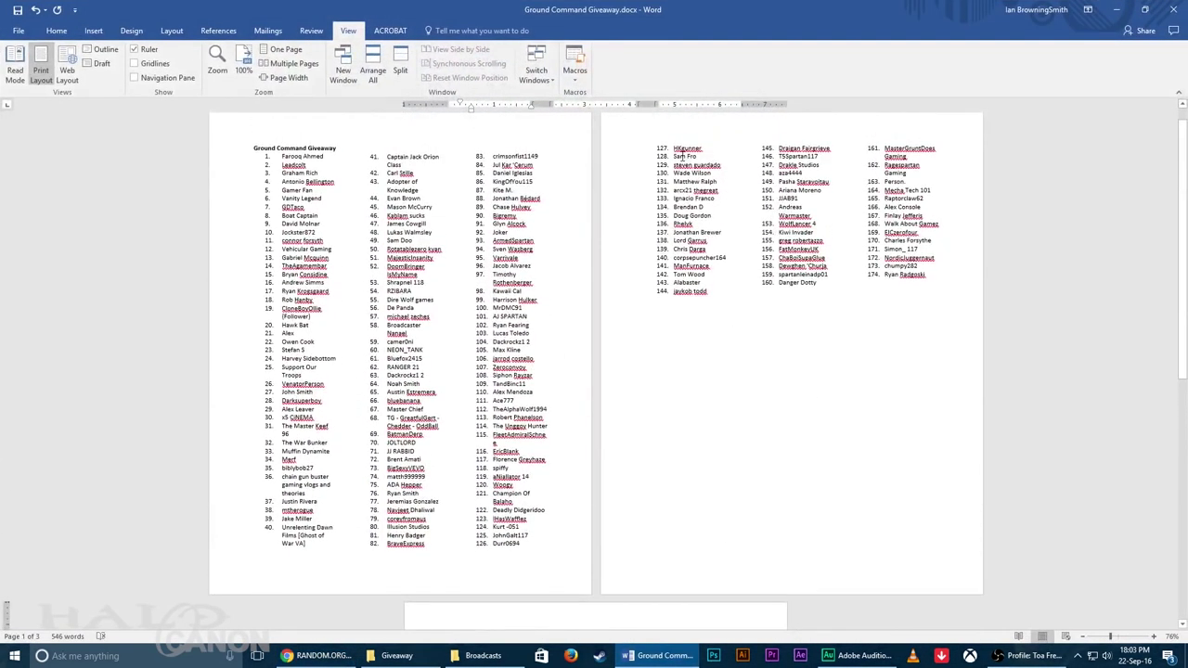
drag(683, 233, 728, 236)
scroll(650, 371, down, 3)
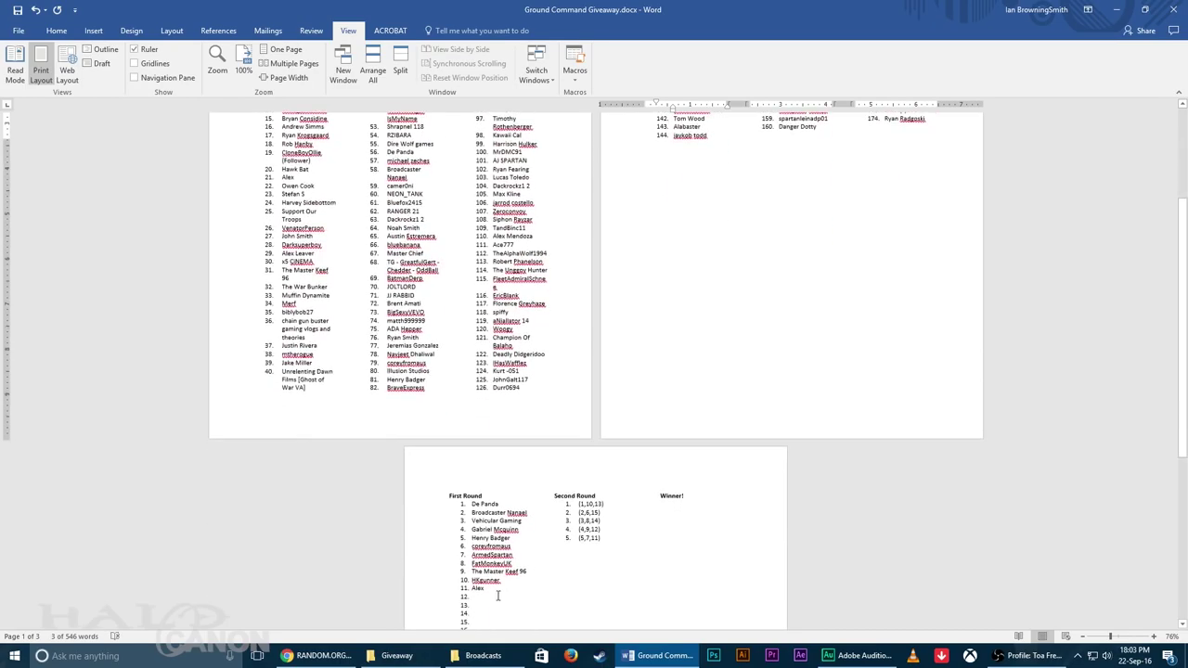
click(484, 601)
click(481, 596)
key(ctrl+v)
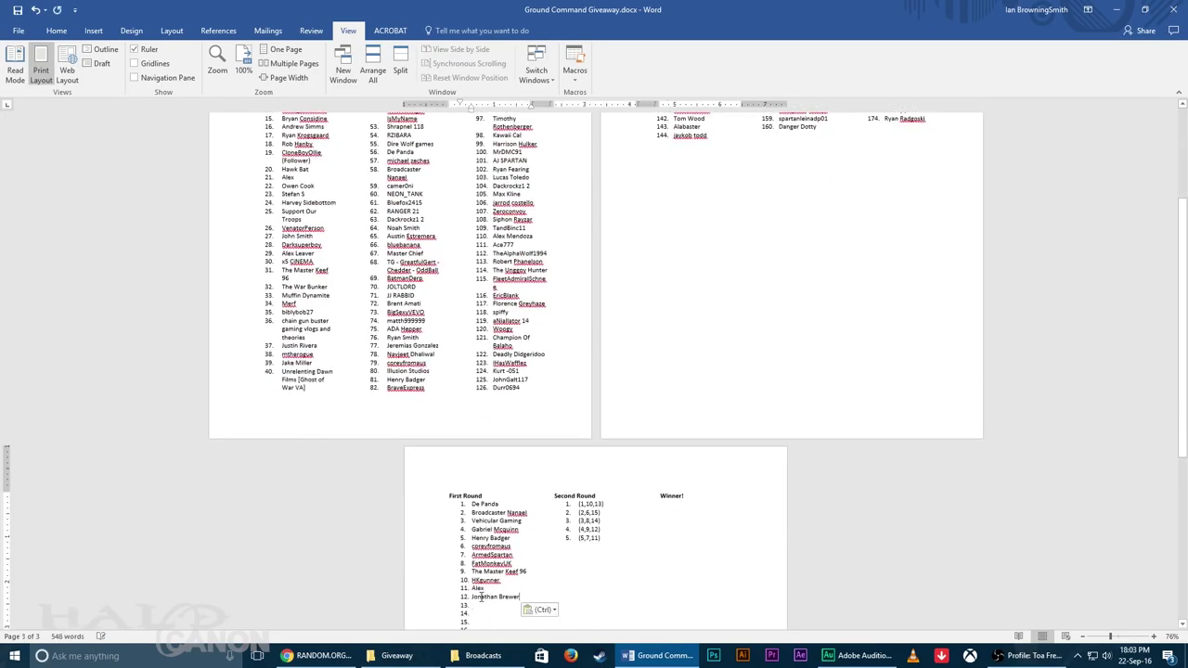
click(653, 661)
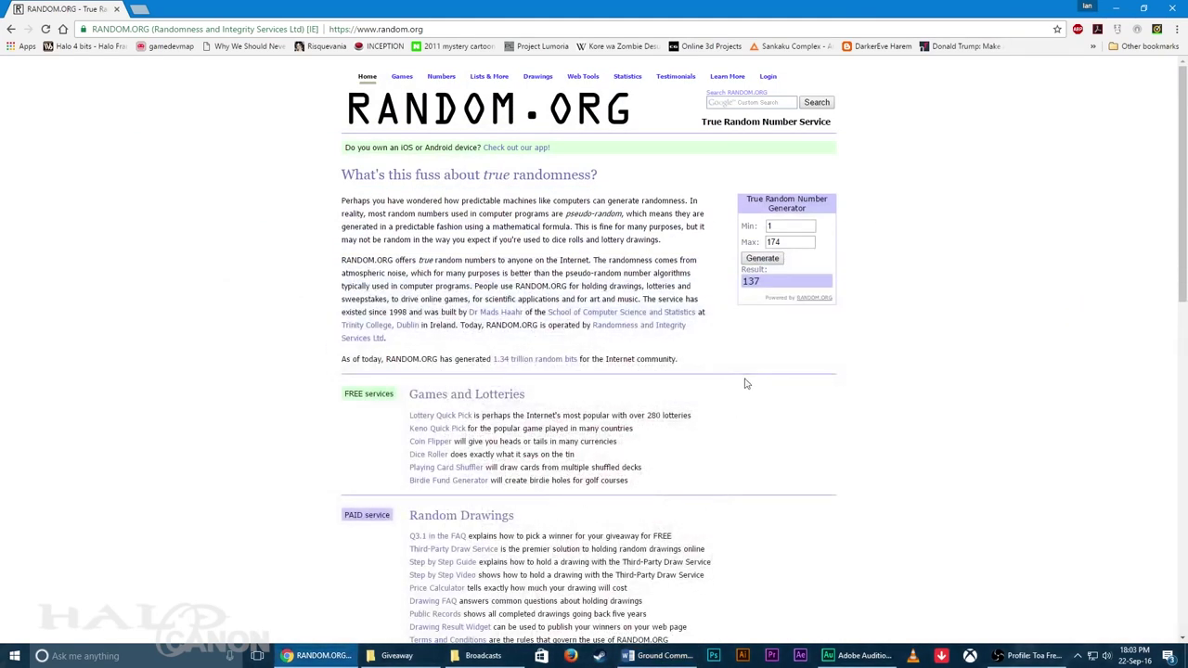
click(761, 260)
click(653, 662)
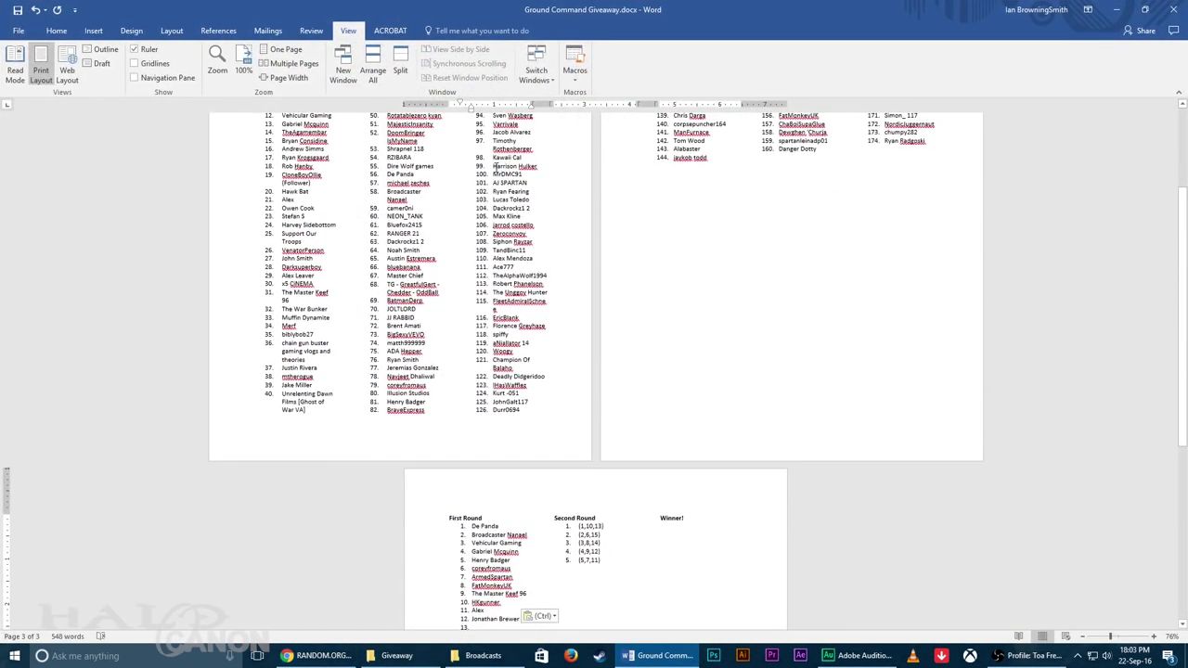
key(Return)
key(Return)
key(Return)
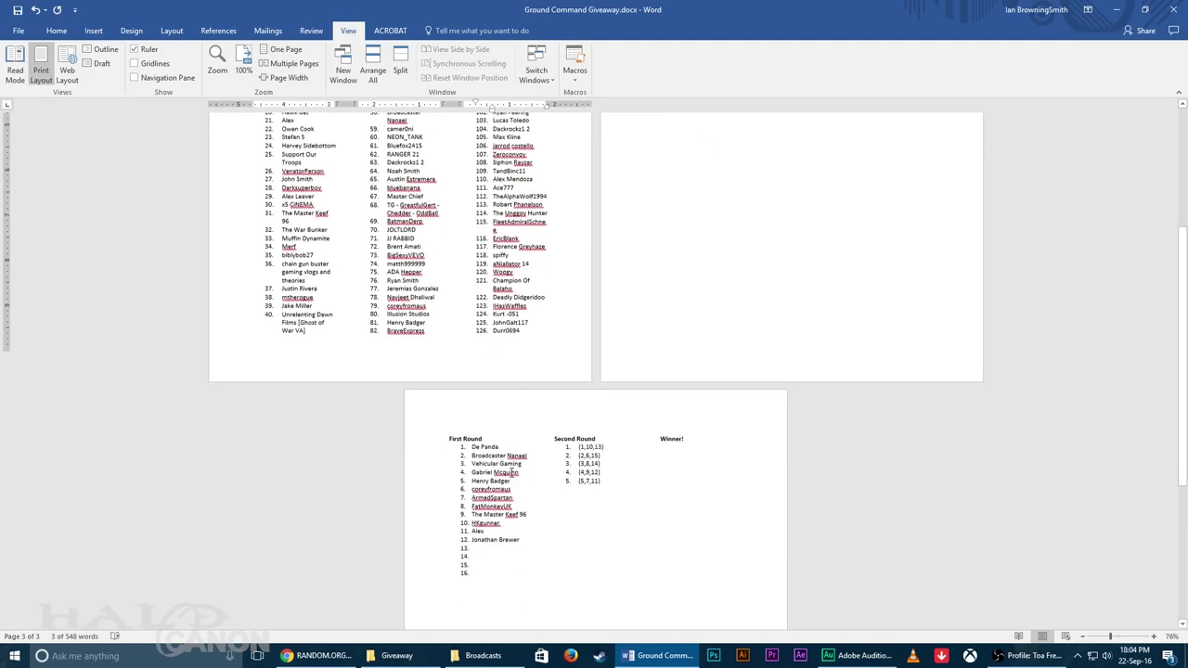
click(477, 516)
key(ctrl+v)
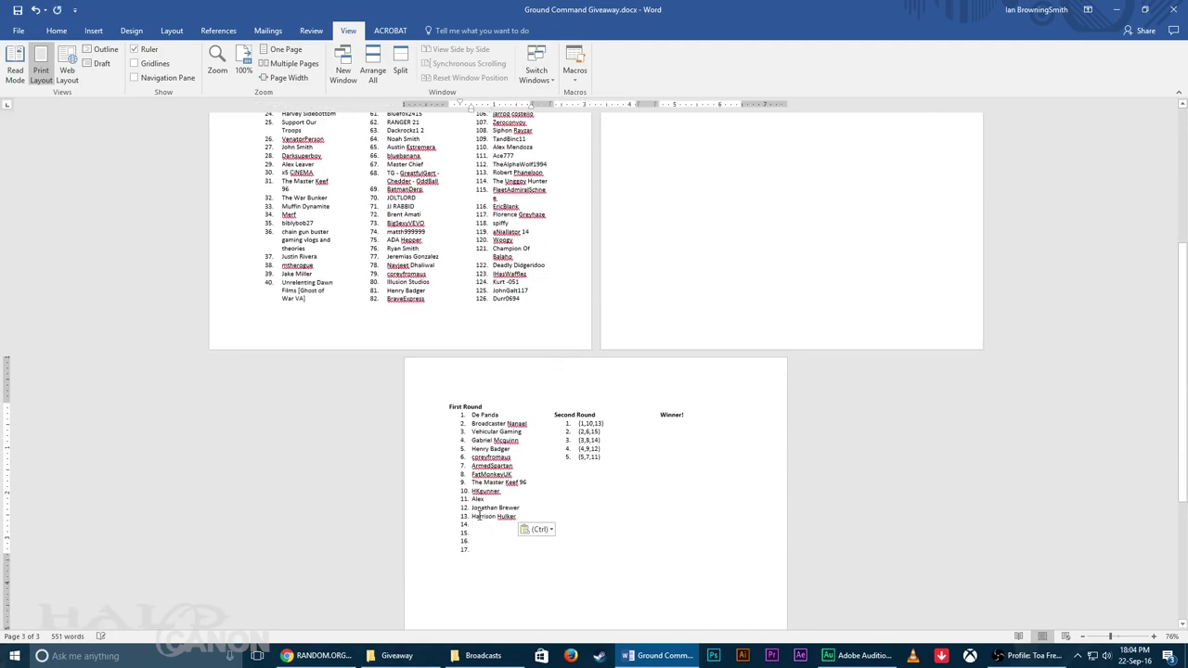
click(640, 650)
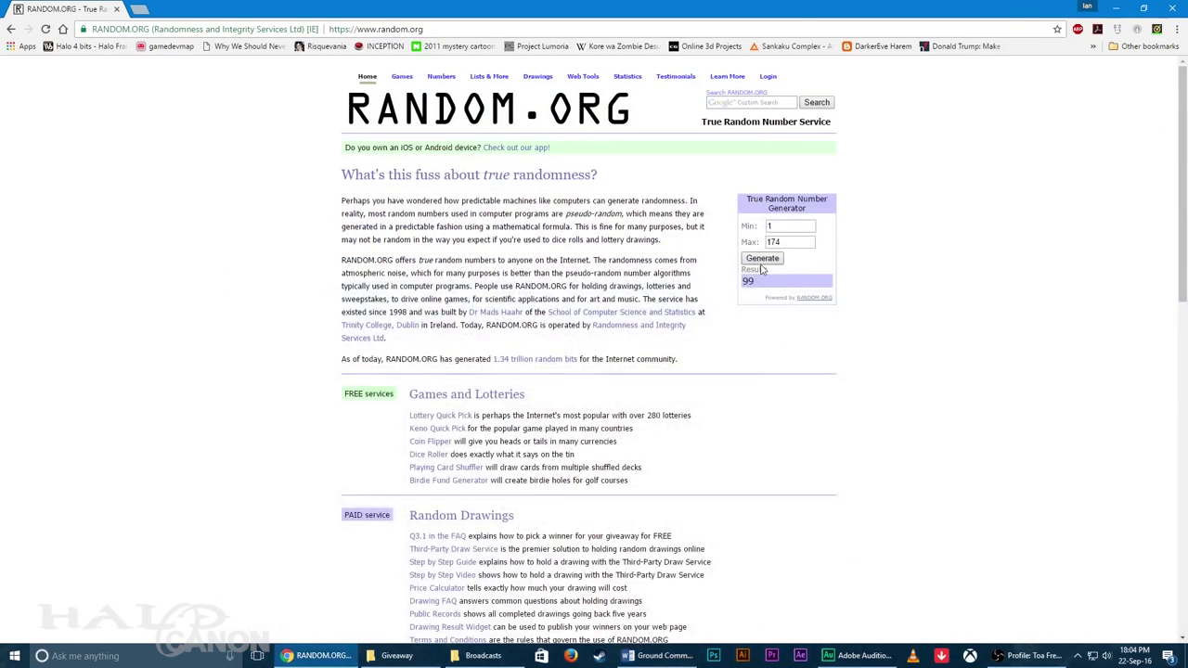
click(761, 259)
click(664, 656)
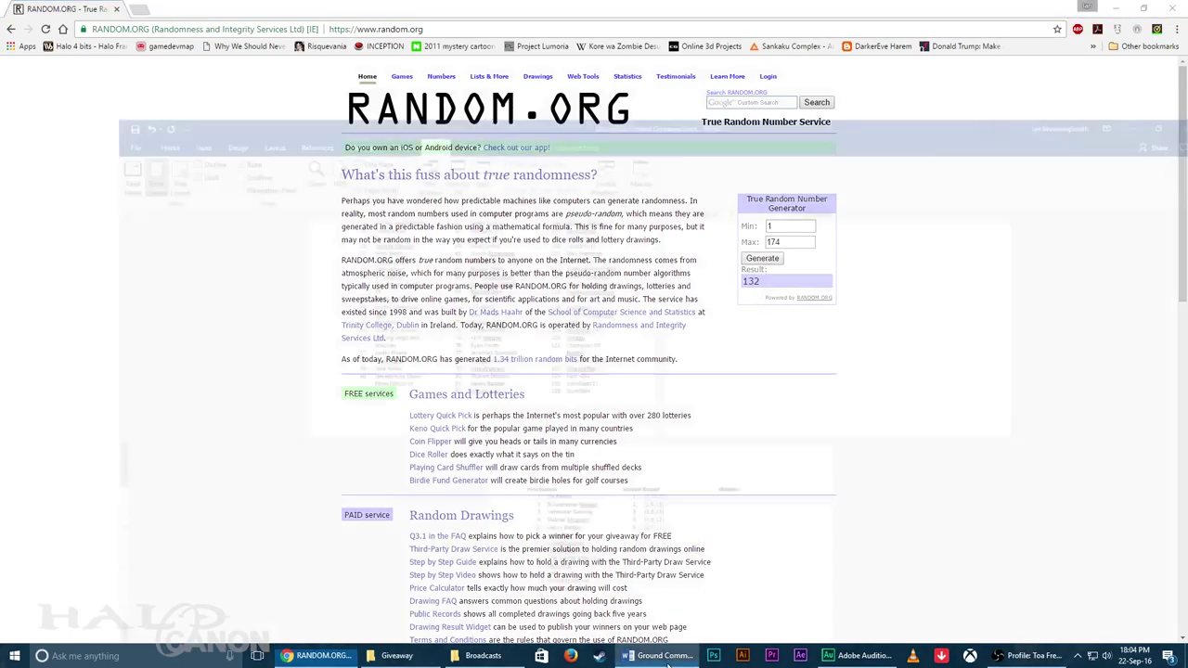
Step: Paste arcx21 thegreat into slot 14, remove the extra entry 17, and redraw
scroll(708, 518, up, 3)
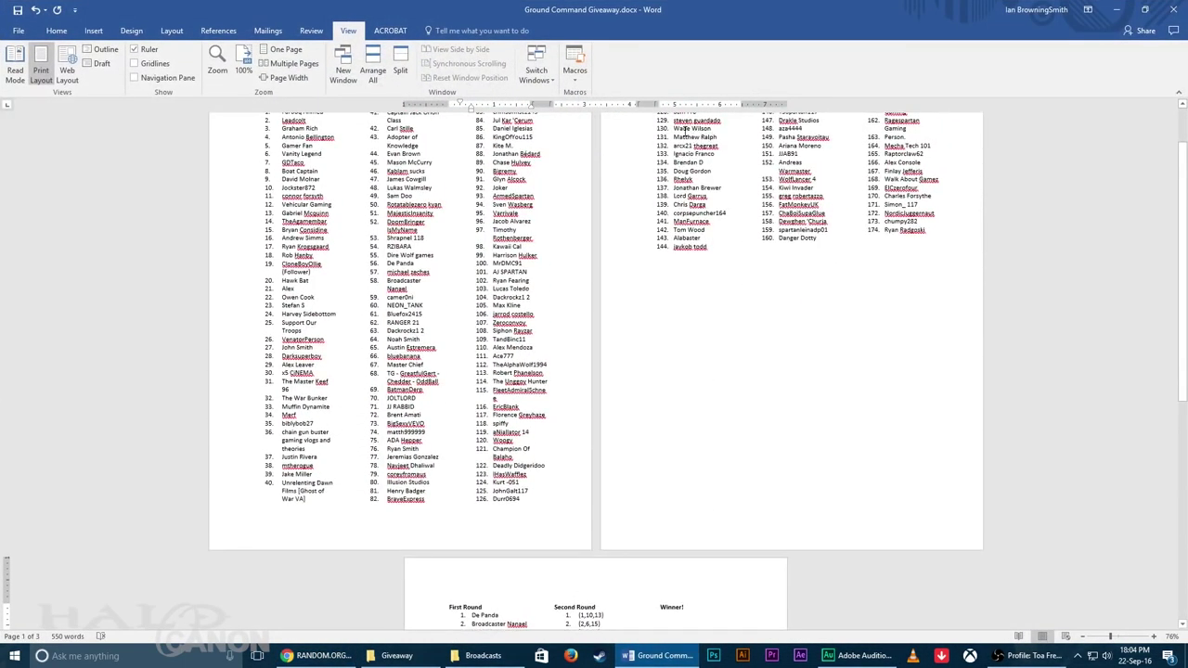
drag(672, 146, 720, 146)
key(ctrl+c)
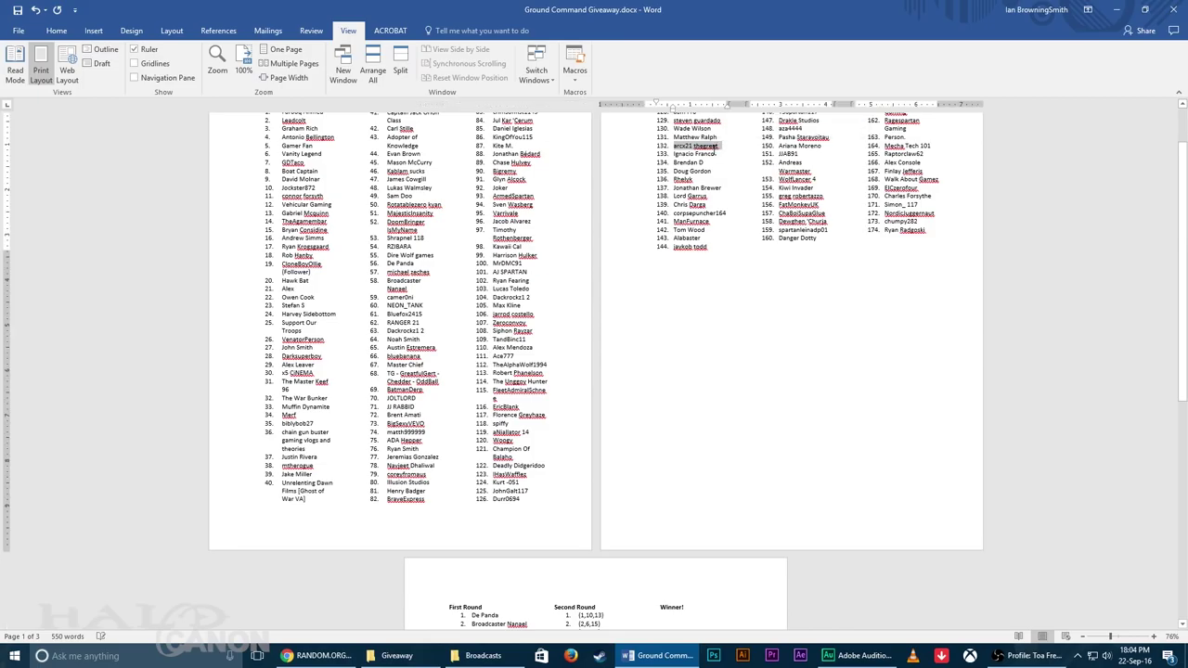
scroll(640, 415, down, 3)
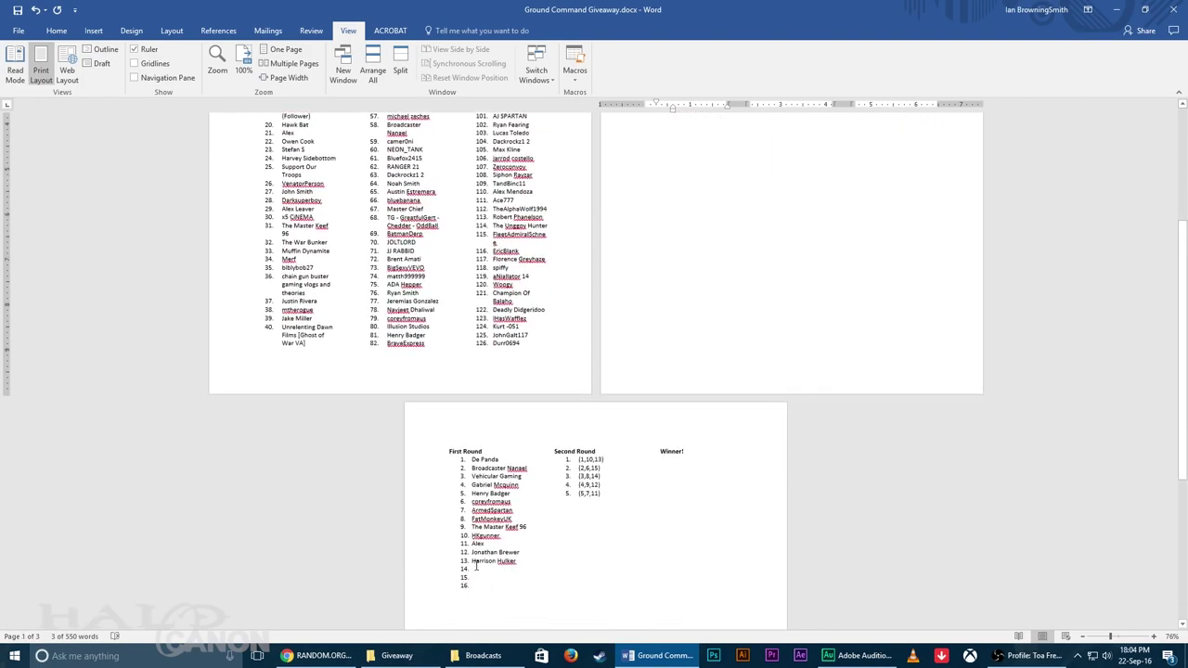
click(476, 568)
key(ctrl+v)
key(BackSpace)
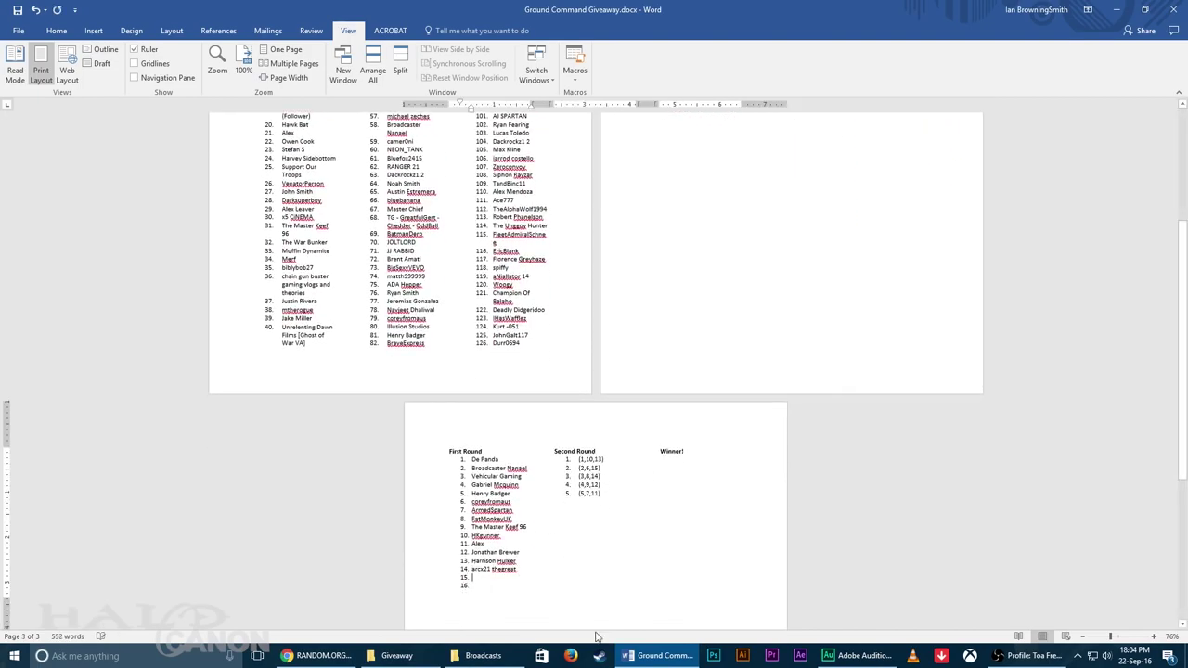
click(650, 664)
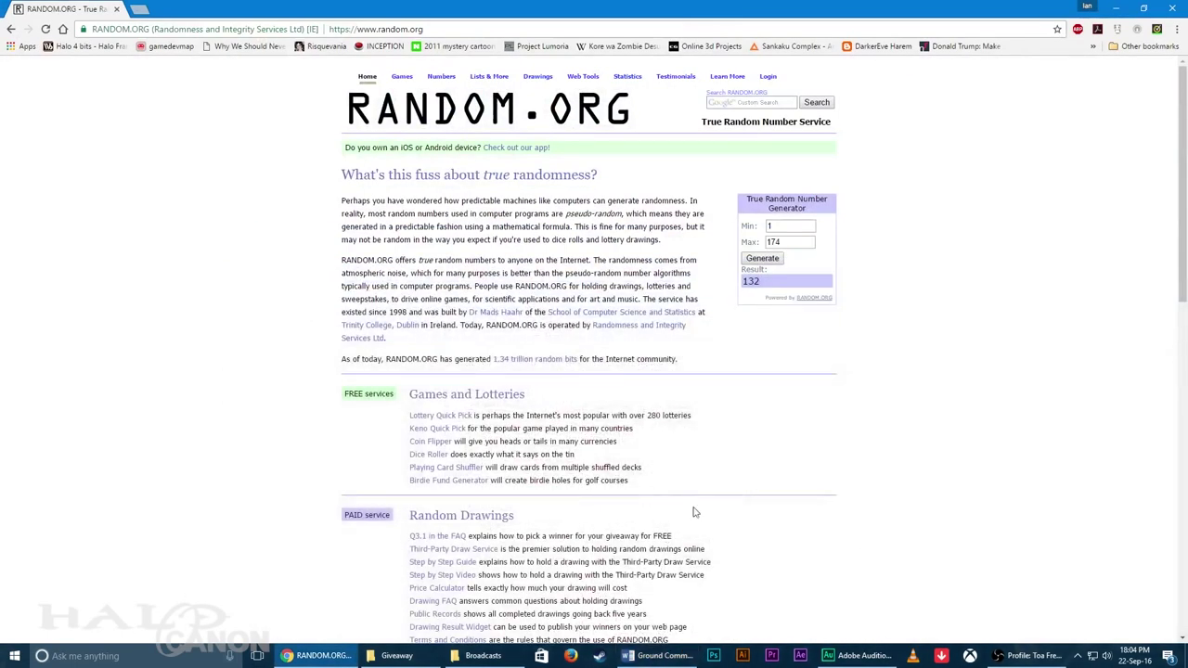
click(762, 258)
click(663, 655)
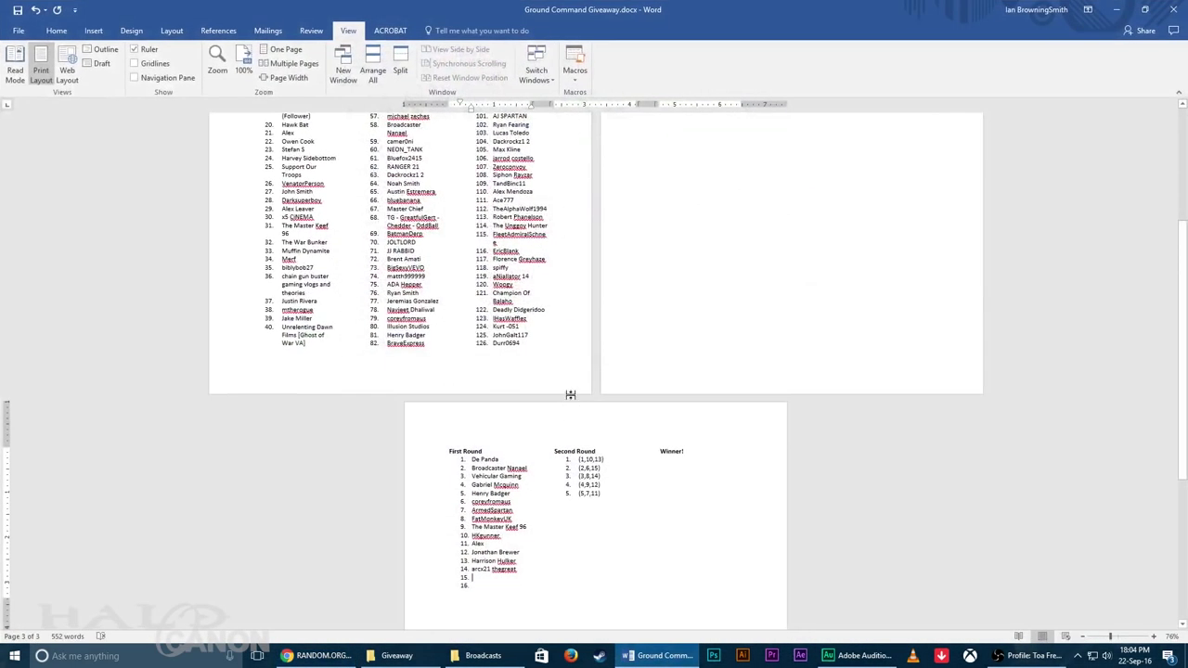
scroll(522, 194, up, 3)
scroll(523, 195, up, 2)
scroll(522, 195, up, 2)
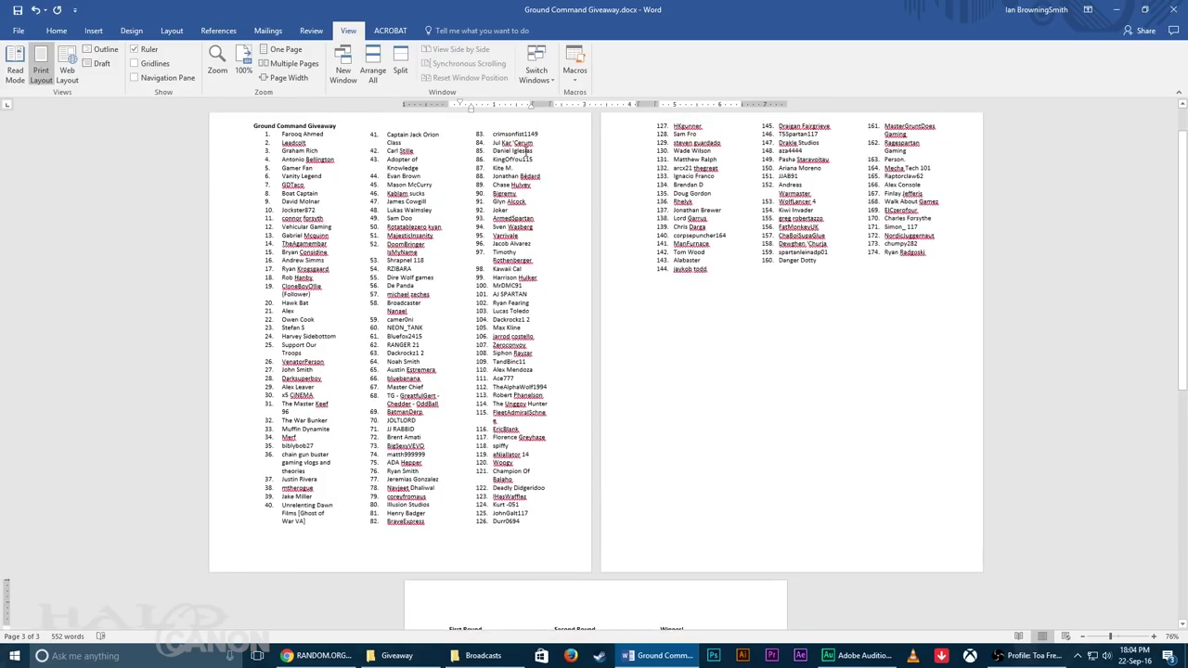
double_click(495, 168)
scroll(468, 594, down, 5)
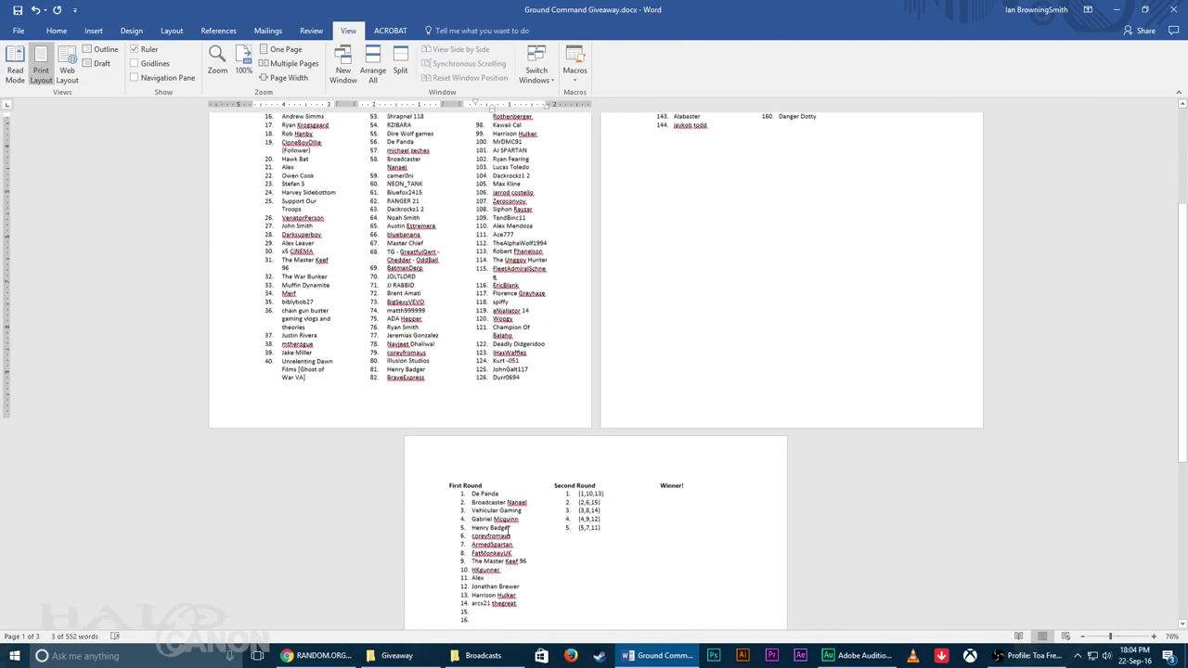
click(474, 600)
key(ctrl+v)
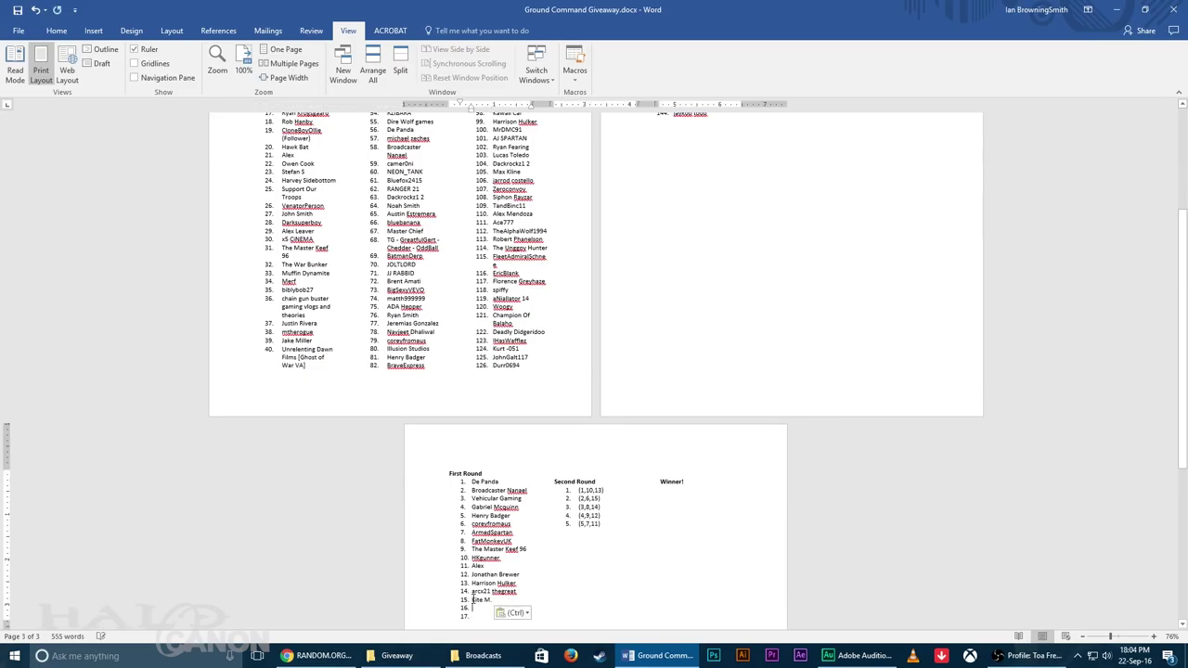
key(alt+Tab)
click(761, 259)
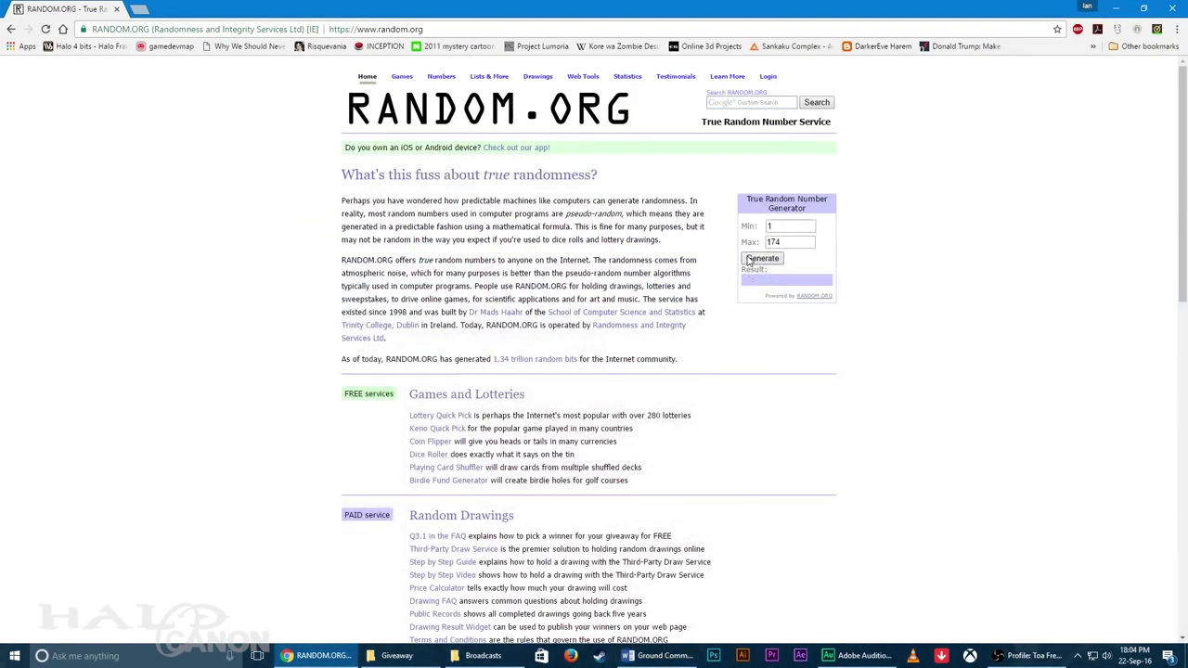
click(659, 655)
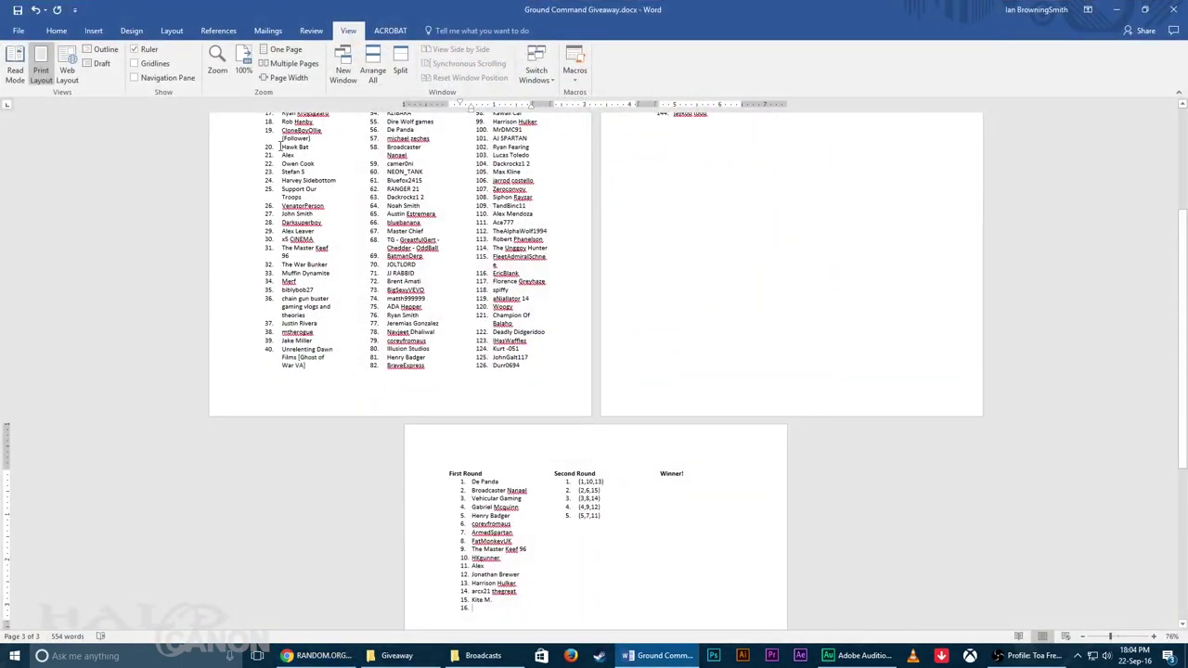
Step: Copy Hawk Bat into the final First Round slot 16
drag(283, 146, 309, 148)
key(ctrl+c)
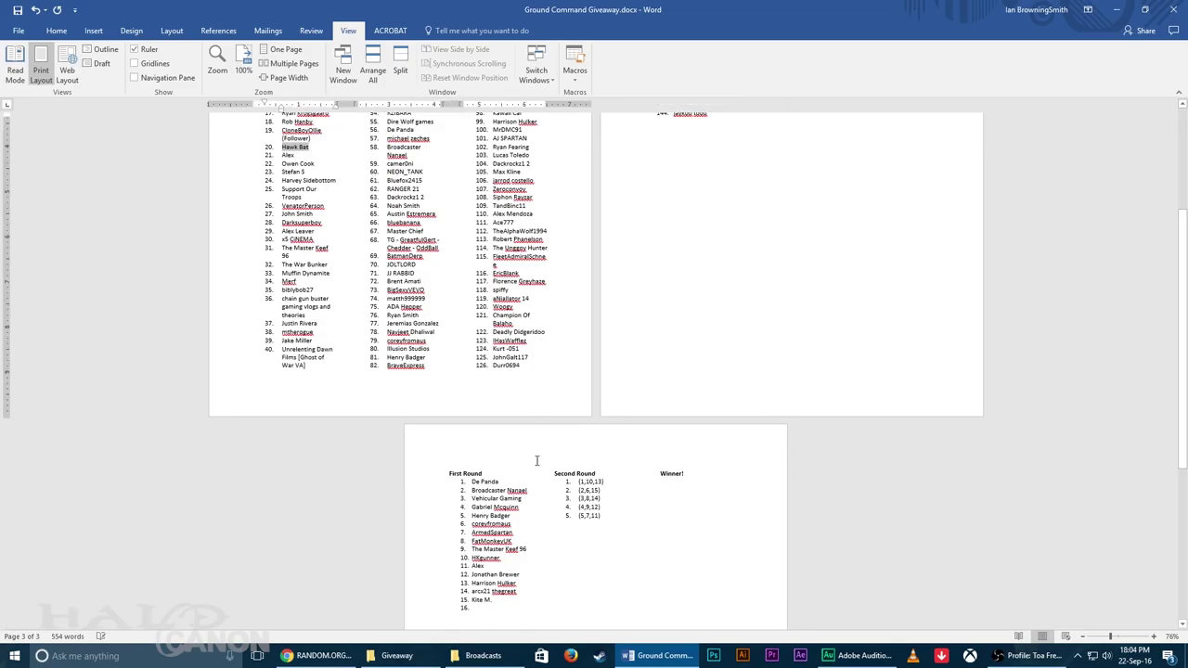
click(479, 608)
key(ctrl+v)
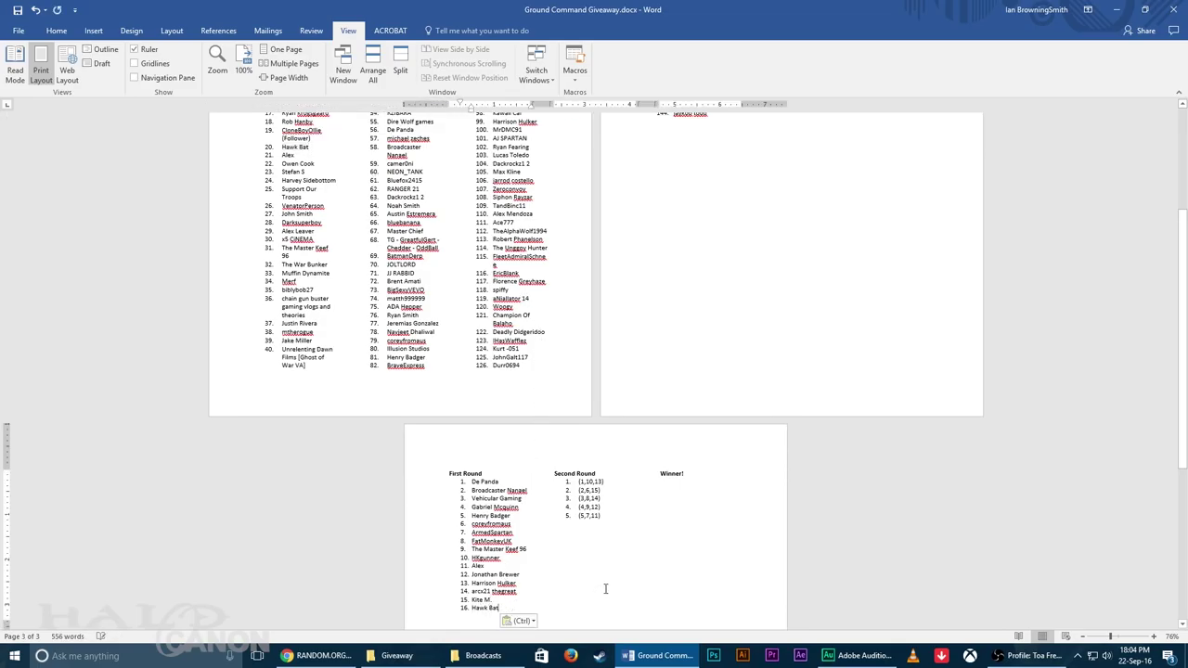
scroll(605, 585, down, 3)
scroll(608, 557, down, 4)
scroll(538, 436, up, 1)
scroll(548, 408, down, 2)
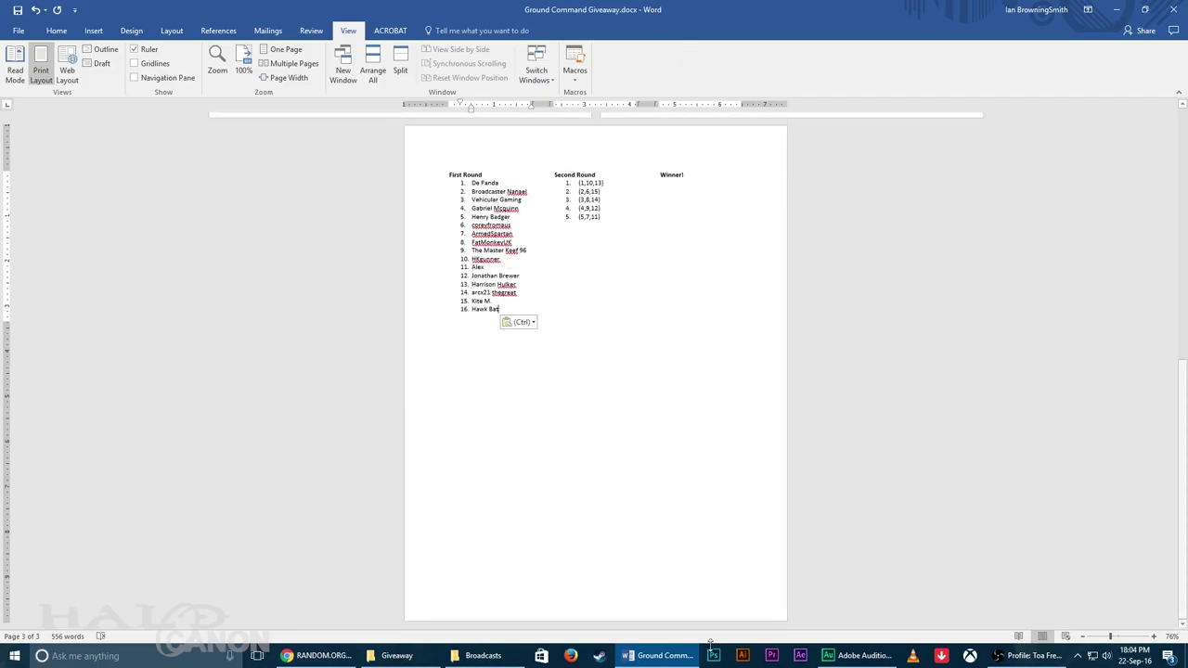
Step: Change the RANDOM.ORG maximum from 174 to 16 and generate a number
click(659, 655)
double_click(790, 245)
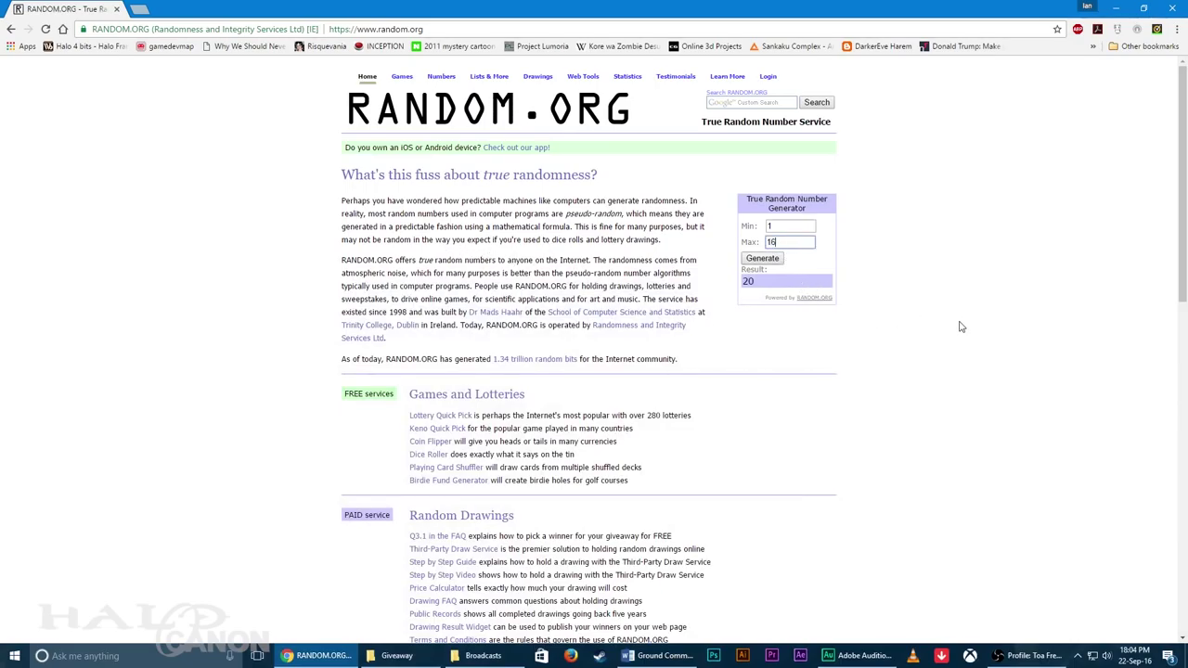
text(16)
click(762, 260)
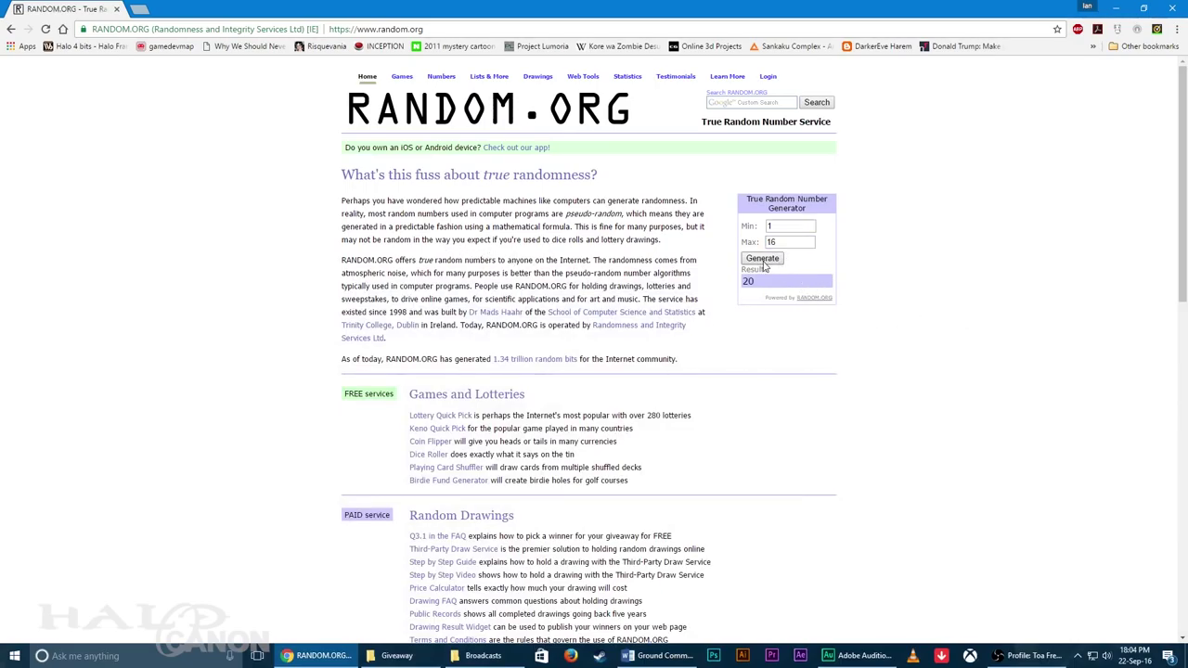
click(655, 661)
Step: Make Vehicular Gaming head Second Round group 1 above (1,10,13), then draw a new number
drag(473, 203, 524, 200)
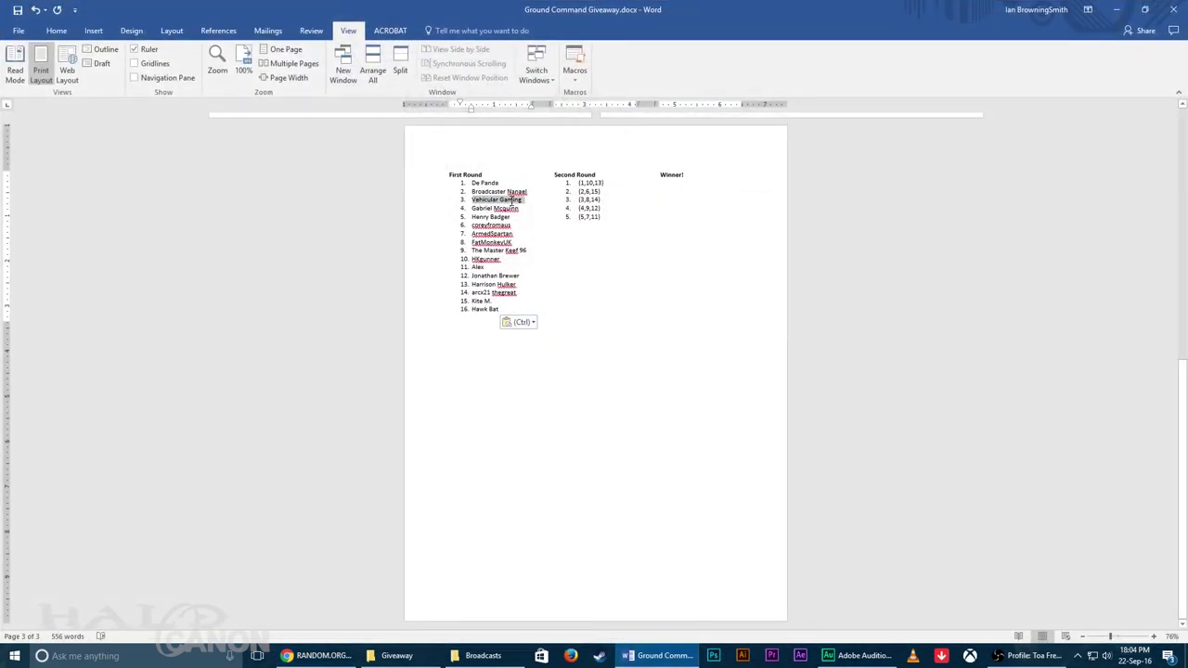
key(ctrl+c)
click(576, 184)
key(ctrl+v)
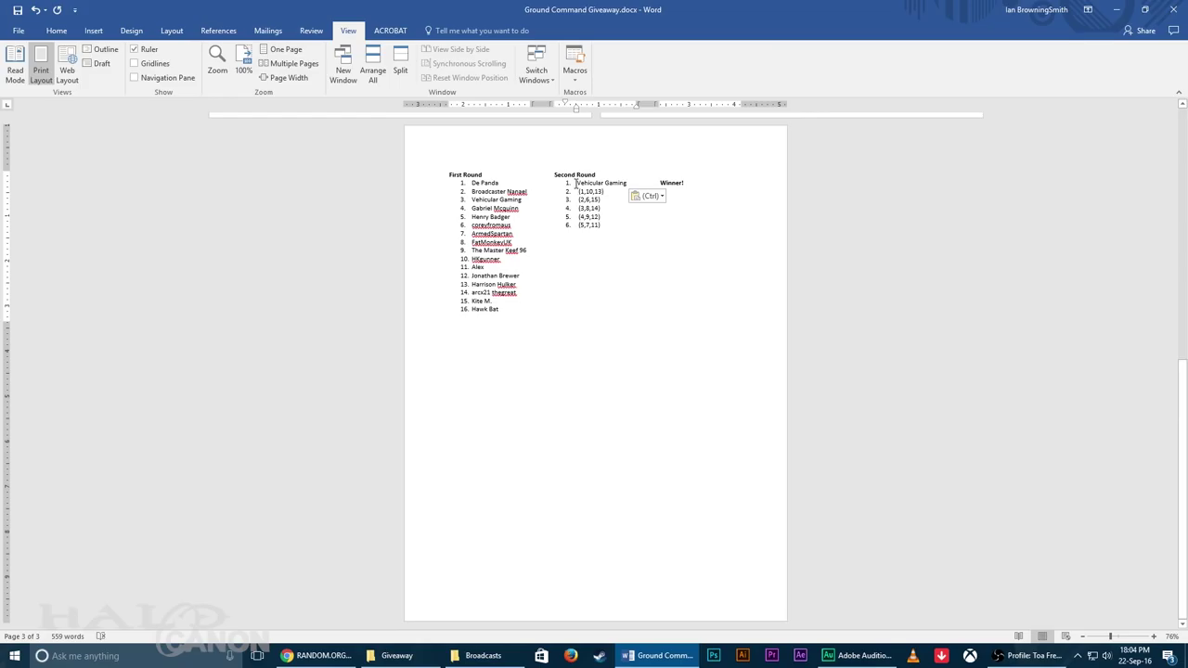
key(BackSpace)
key(BackSpace)
key(BackSpace)
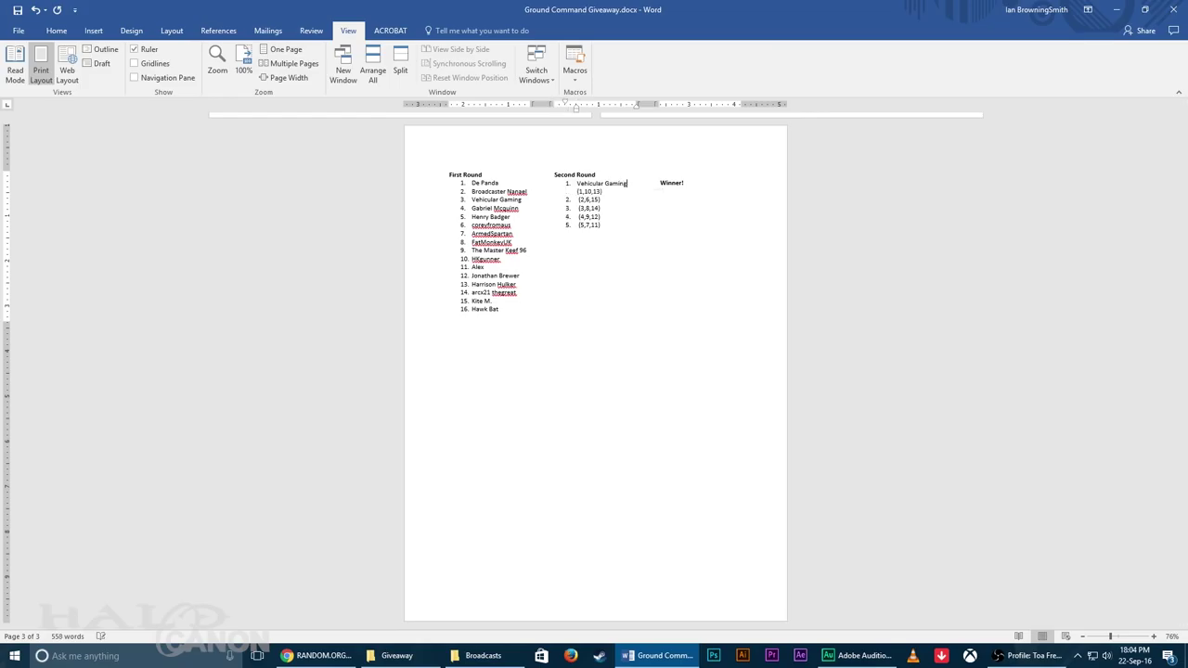
key(BackSpace)
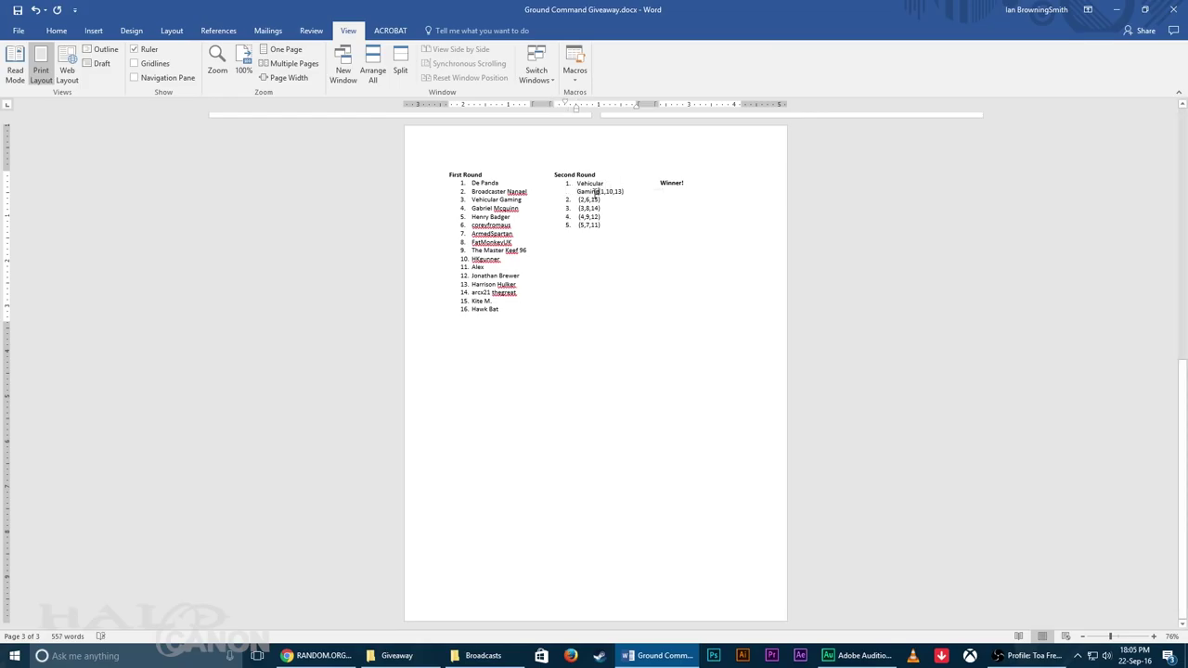
click(665, 662)
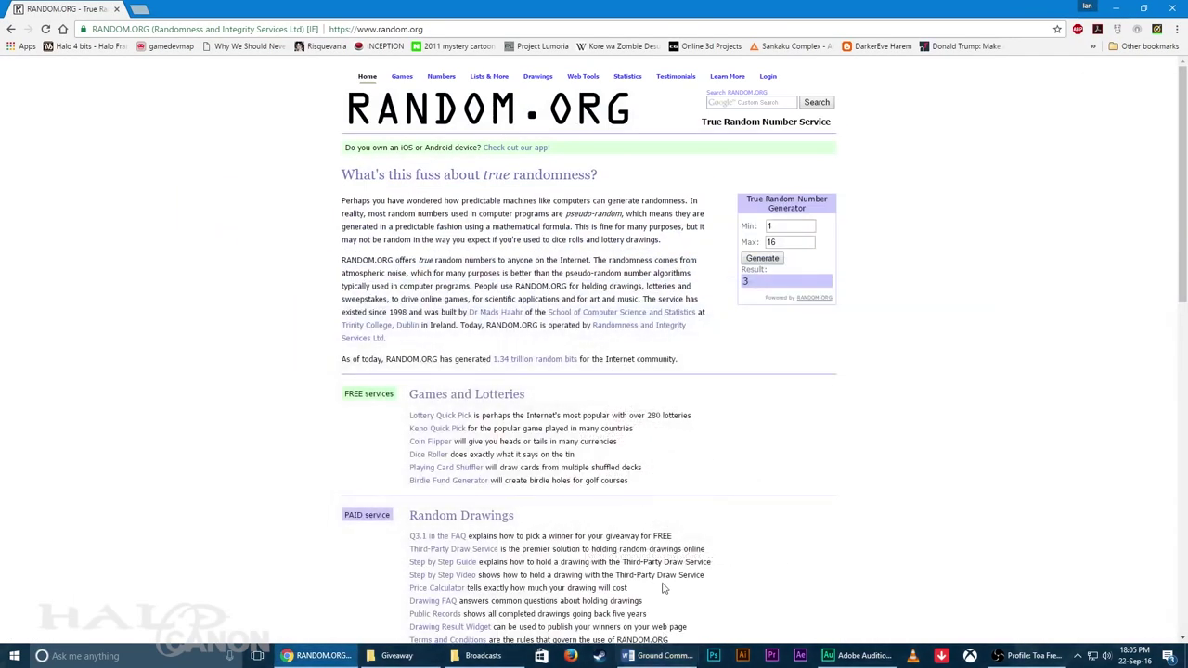
click(762, 258)
click(659, 655)
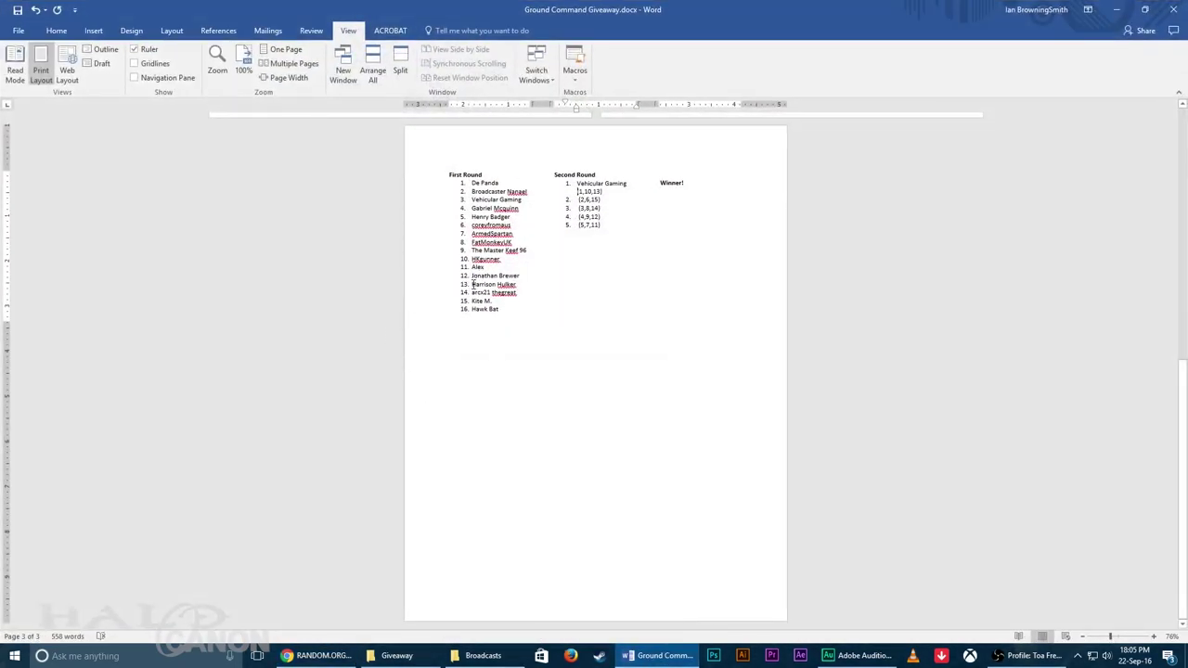
drag(474, 285, 515, 285)
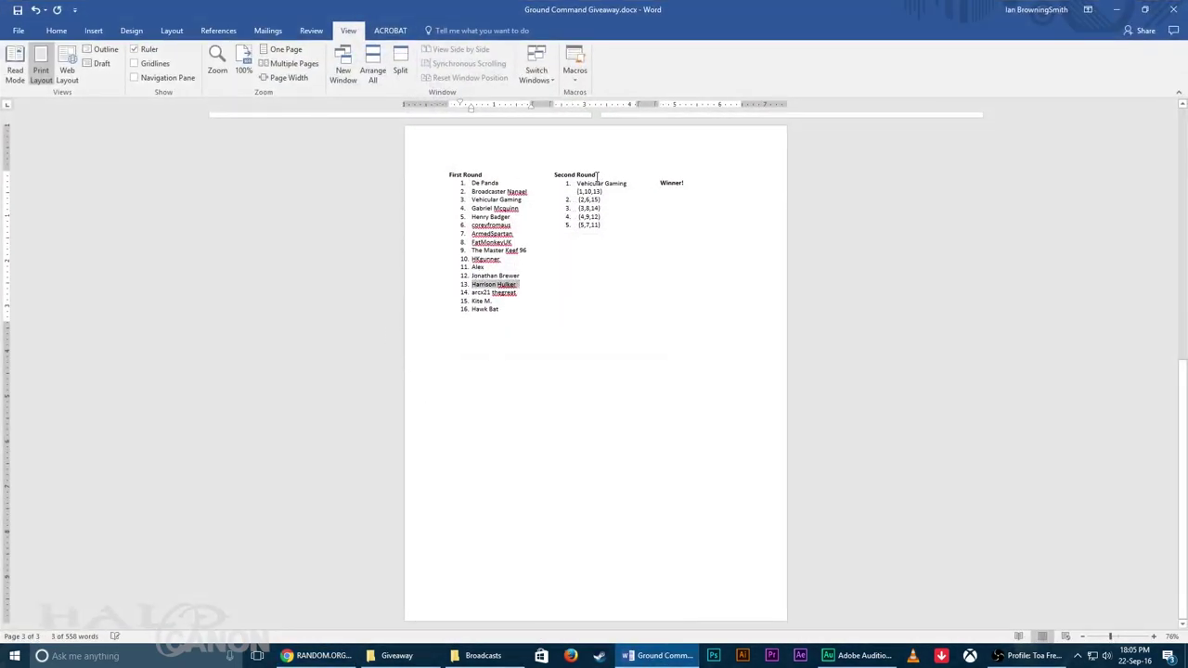
click(579, 201)
key(ctrl+v)
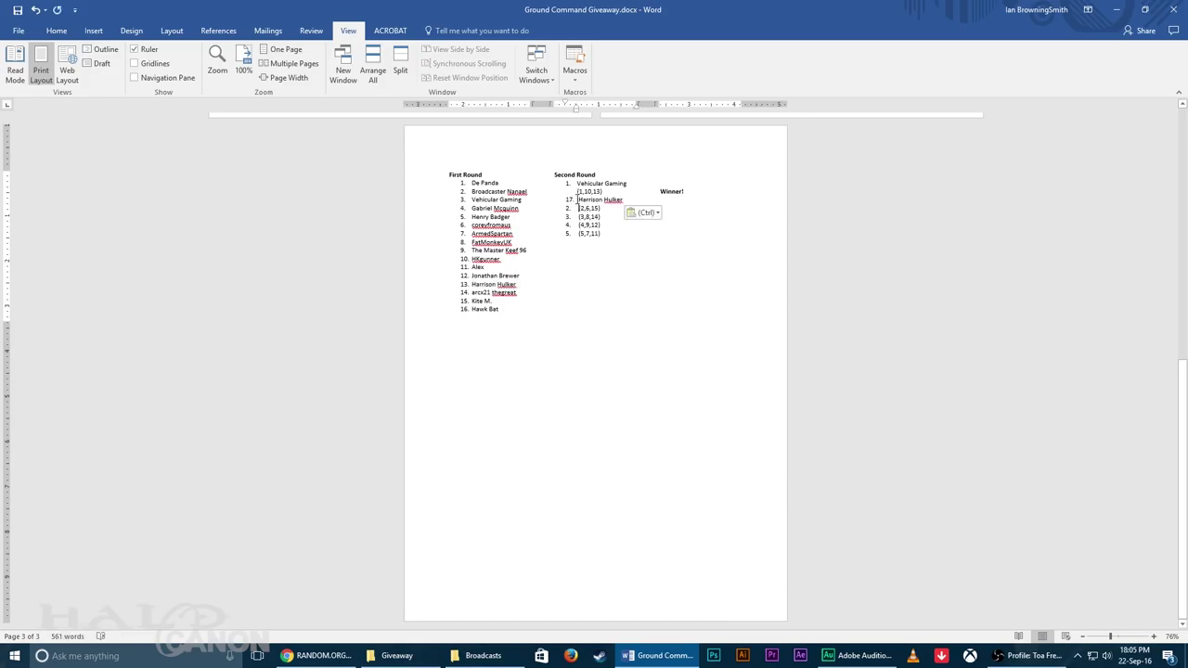
key(ctrl+z)
drag(520, 288, 471, 286)
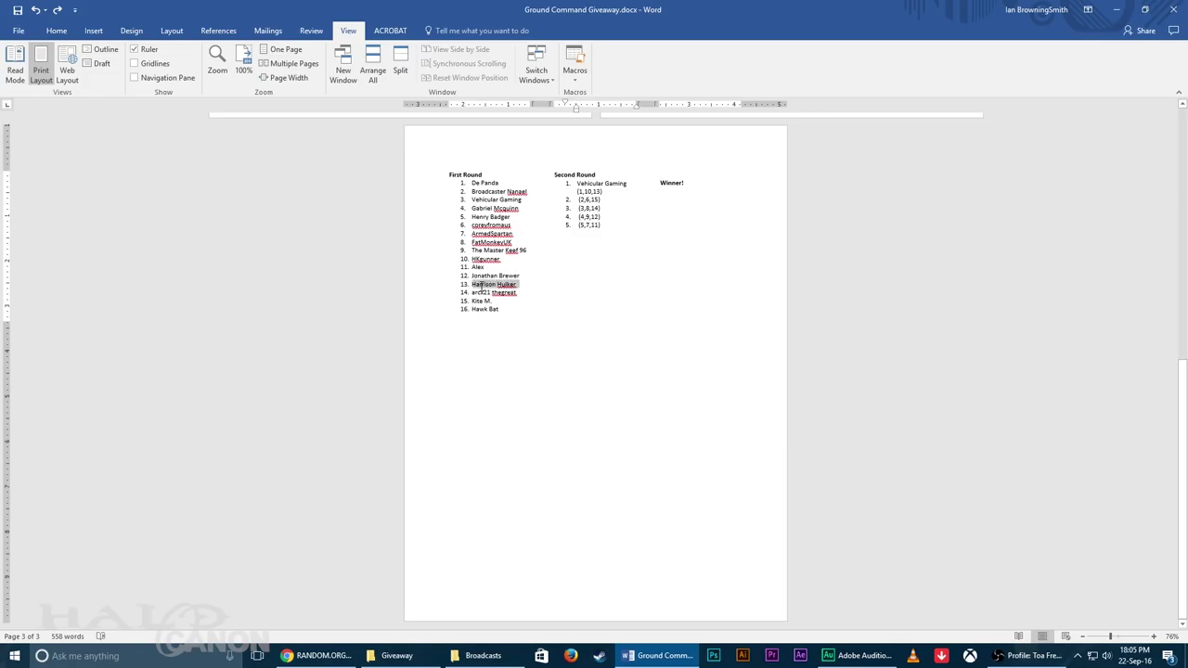
click(578, 198)
key(ctrl+v)
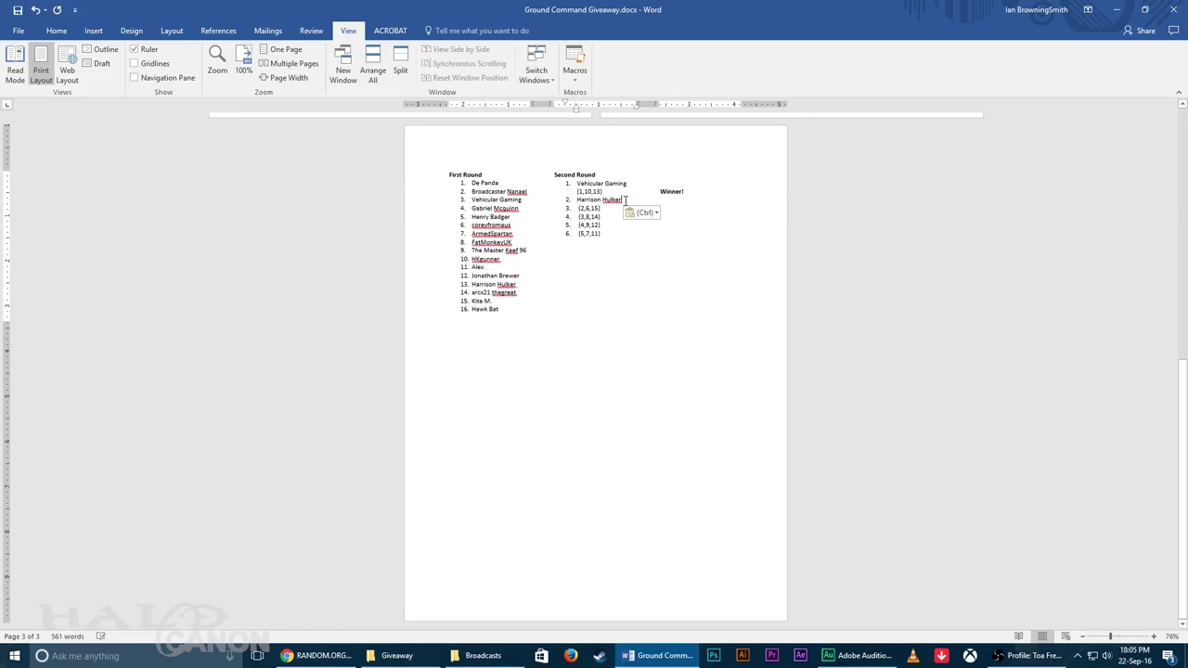
key(Delete)
click(660, 170)
key(Delete)
key(Delete)
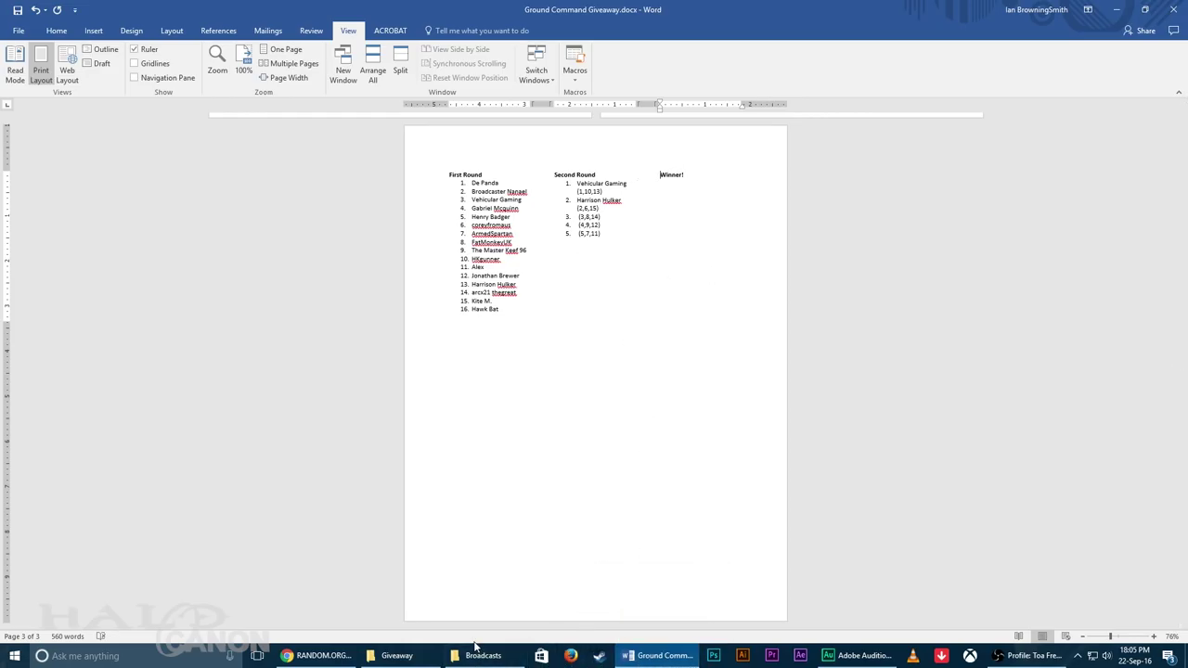
click(316, 656)
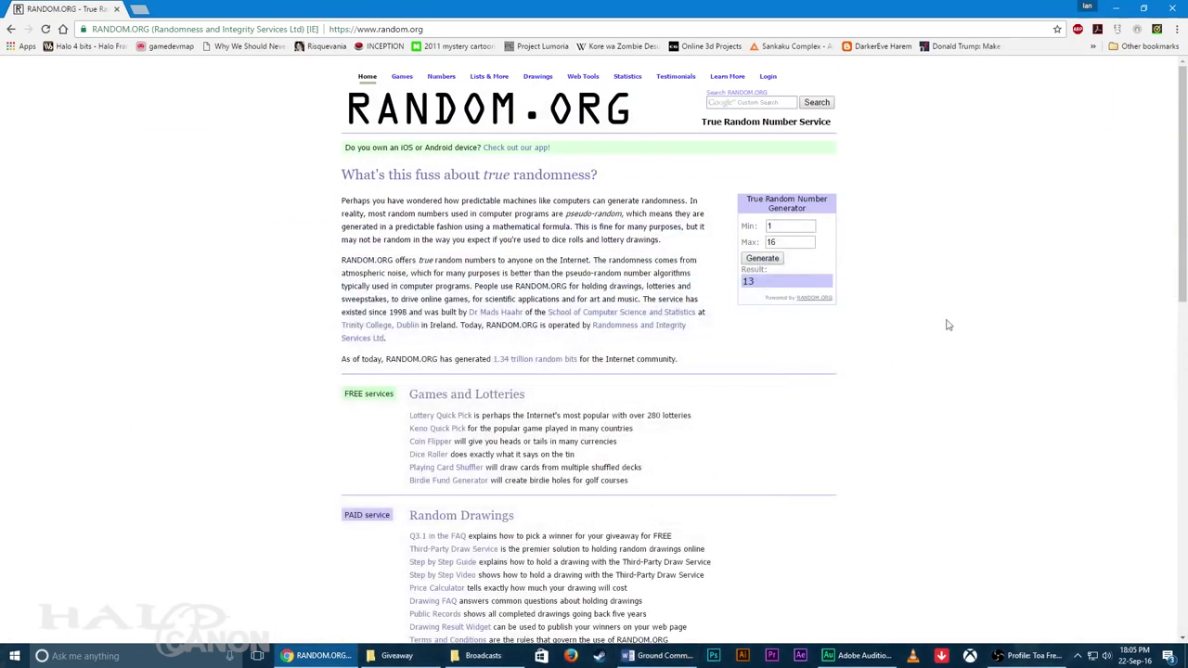
click(778, 261)
click(659, 655)
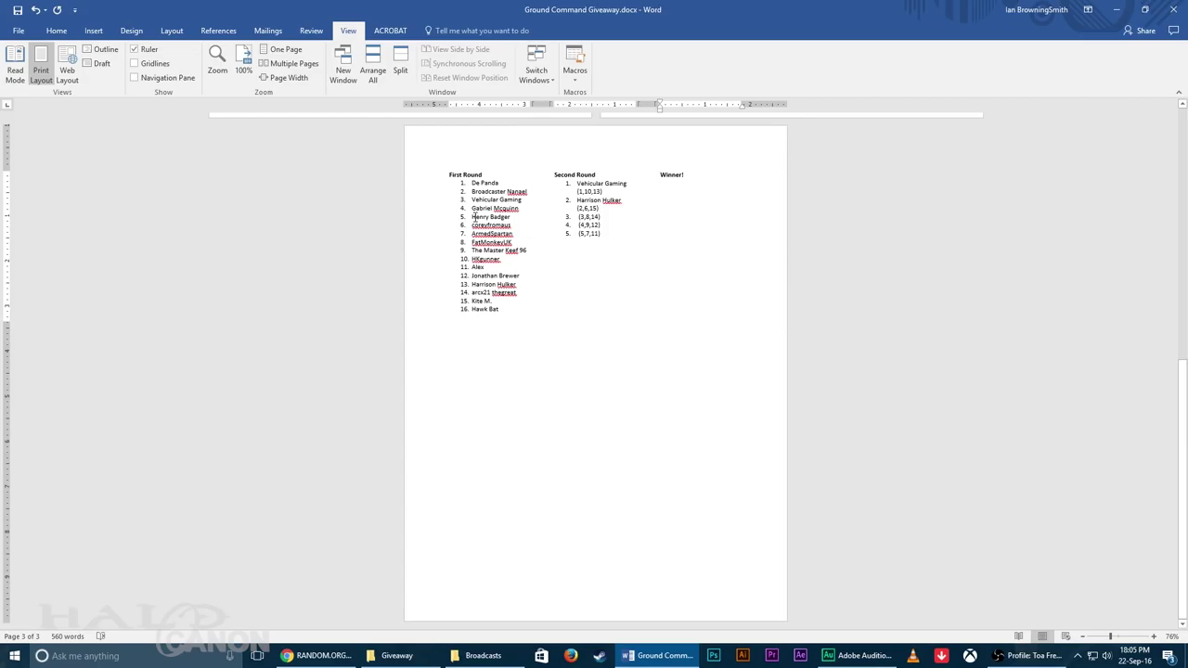
drag(473, 216, 512, 217)
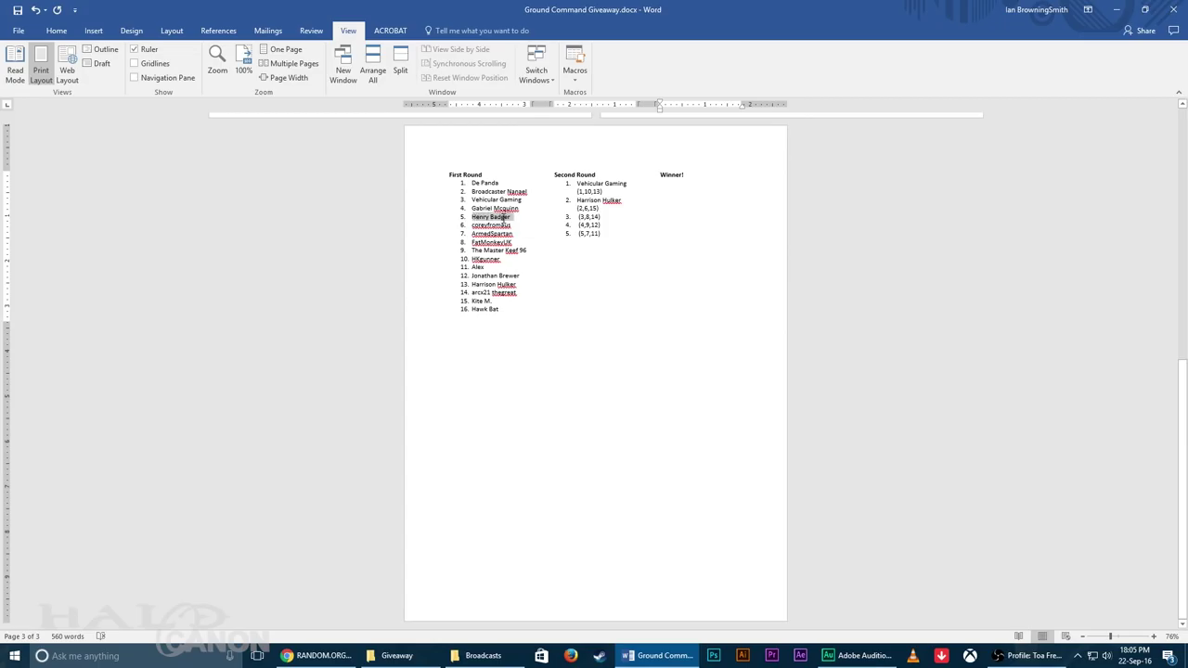
click(577, 217)
key(ctrl+v)
key(shift+Return)
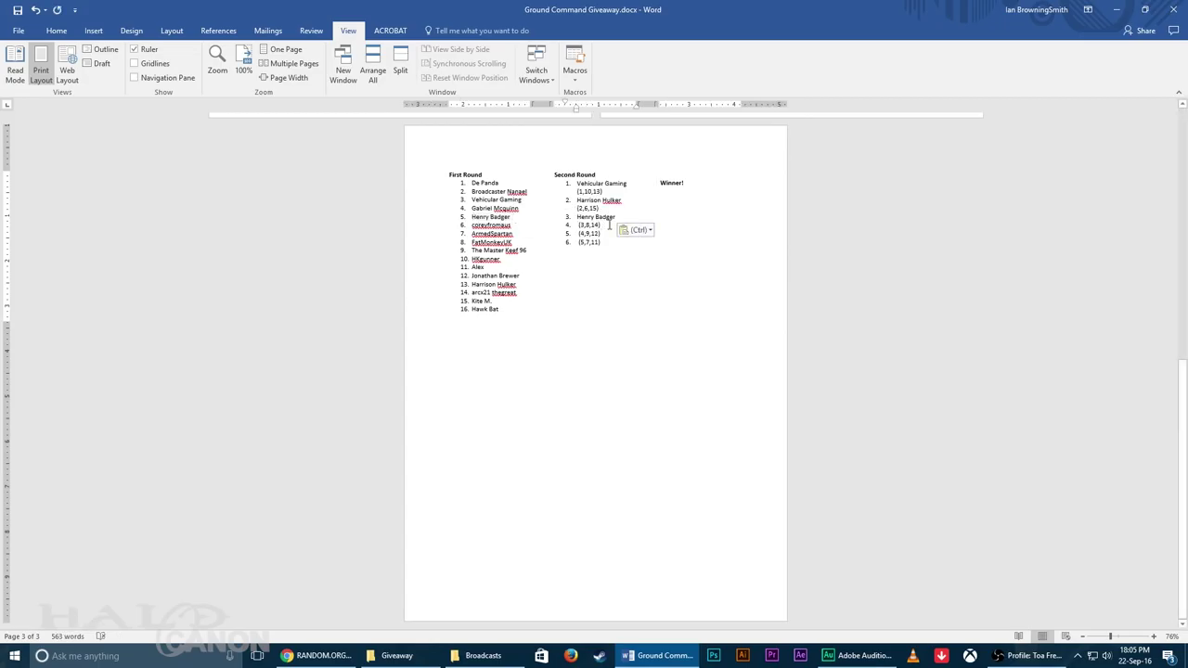
key(BackSpace)
key(BackSpace)
key(BackSpace)
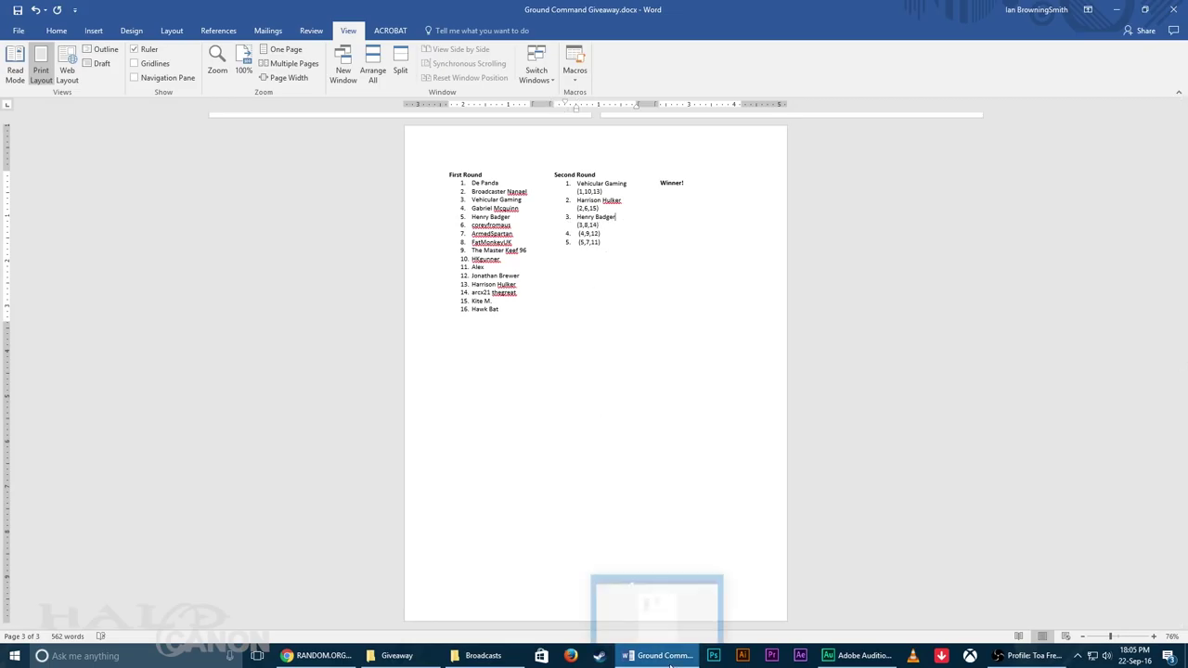
click(696, 623)
click(762, 258)
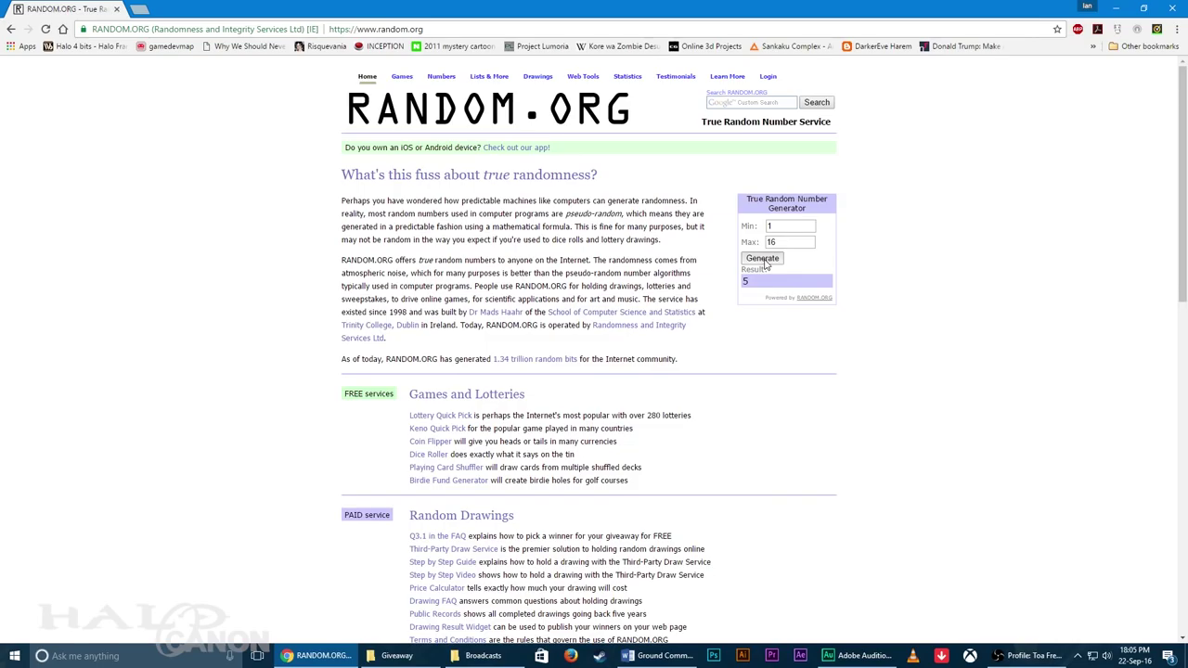
click(661, 655)
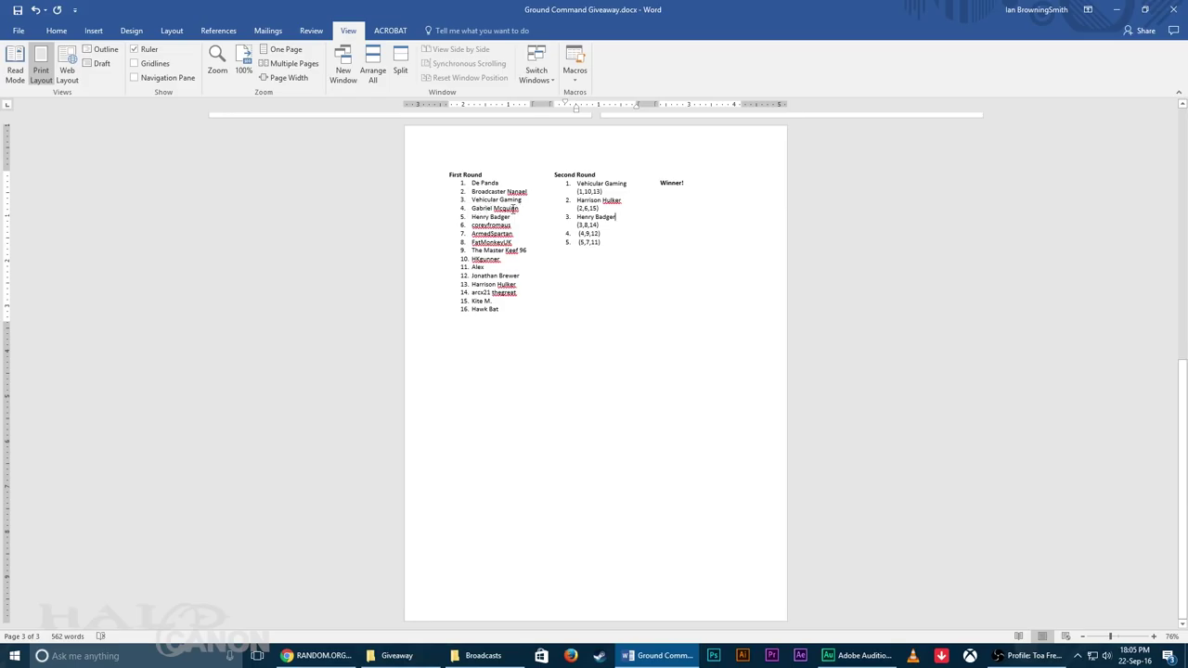
drag(519, 208, 472, 209)
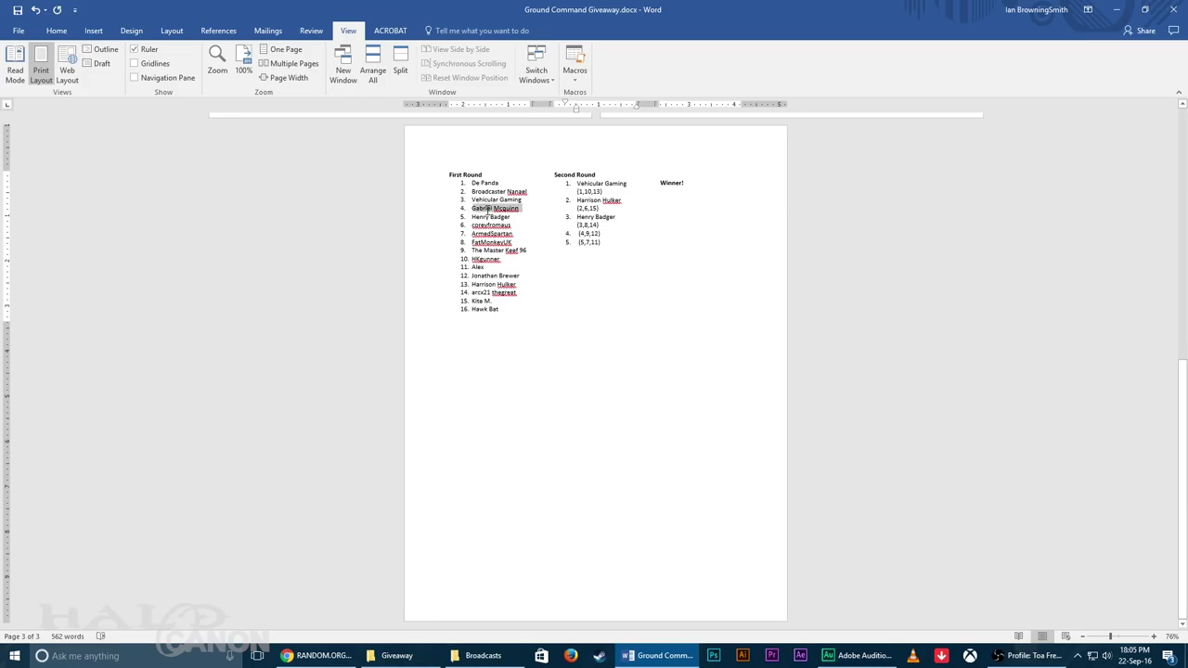
click(579, 233)
key(ctrl+v)
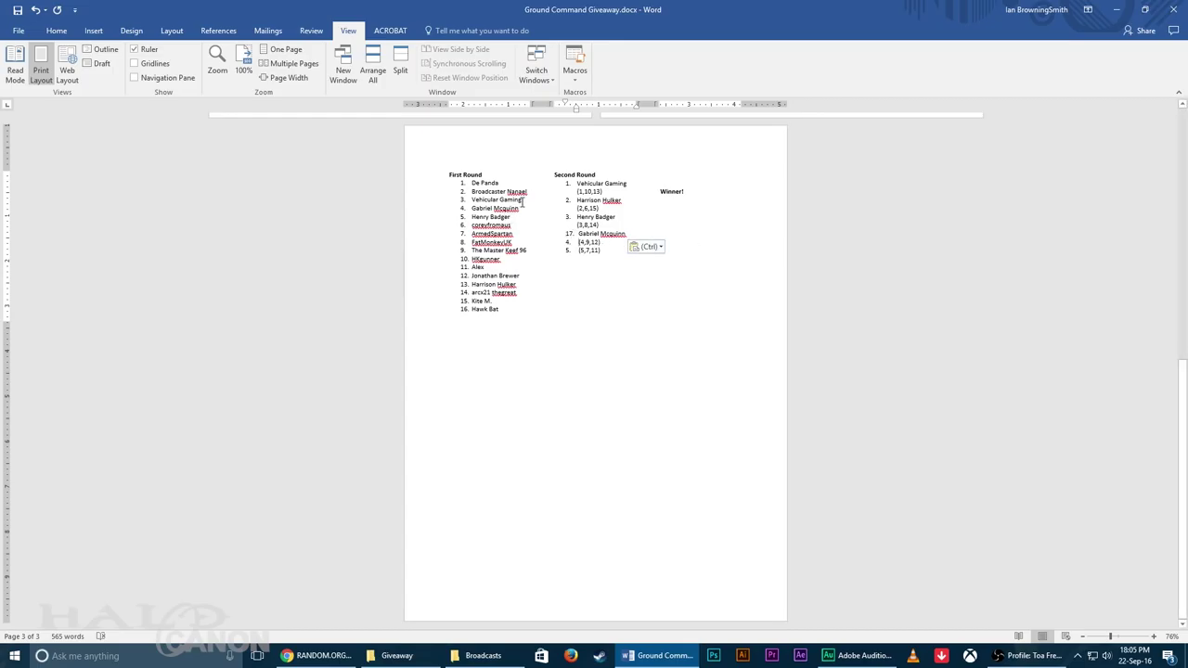
key(ctrl)
key(Escape)
key(ctrl+z)
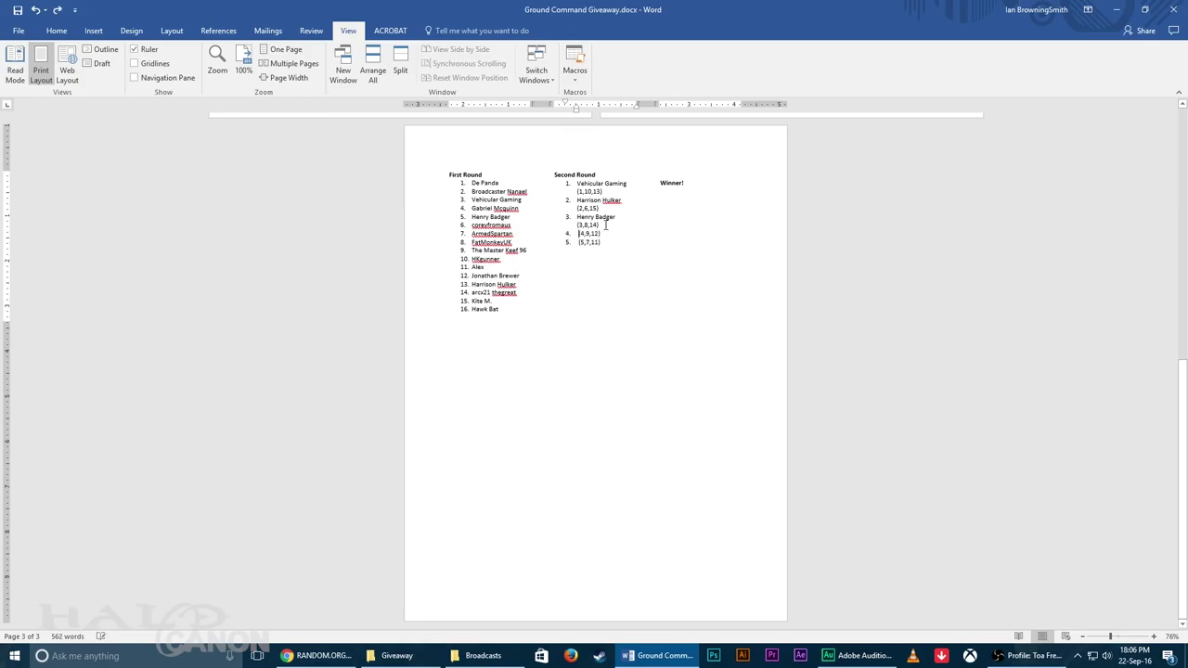
click(496, 205)
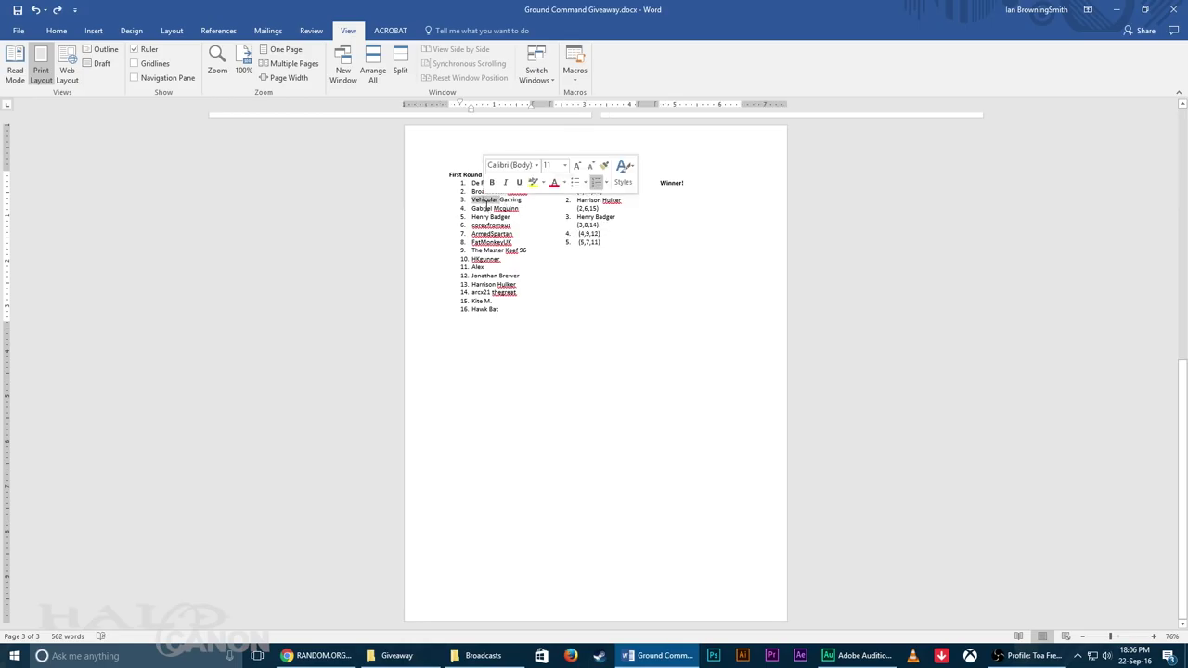
drag(484, 206, 502, 210)
key(ctrl+c)
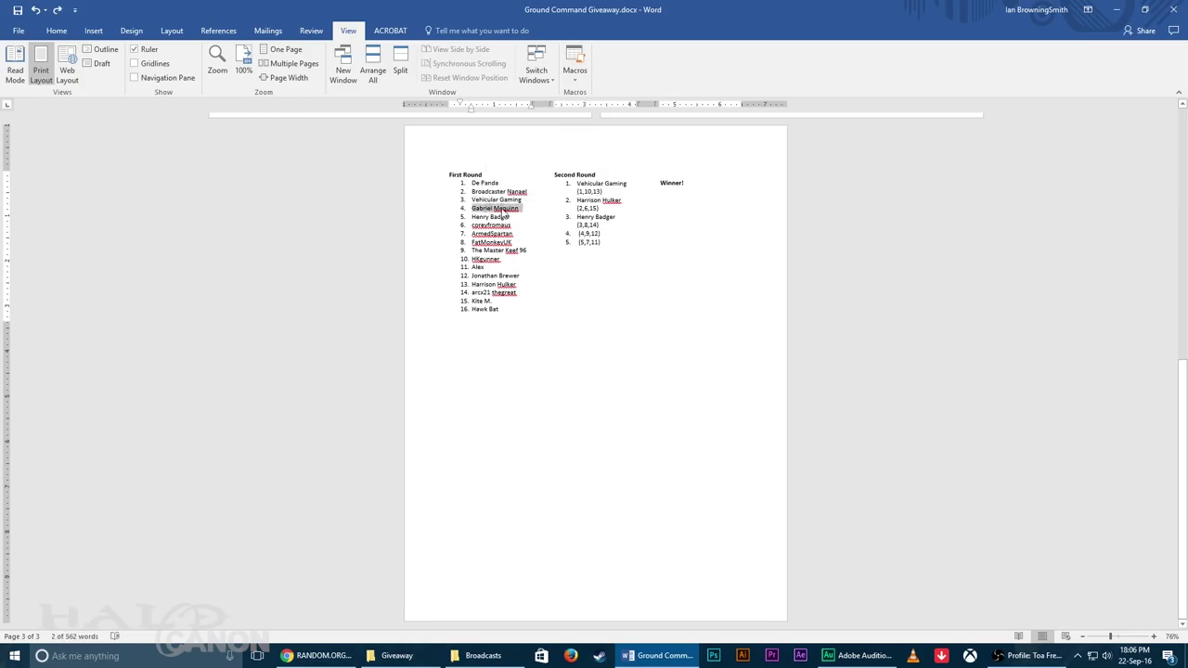
click(575, 236)
key(ctrl+v)
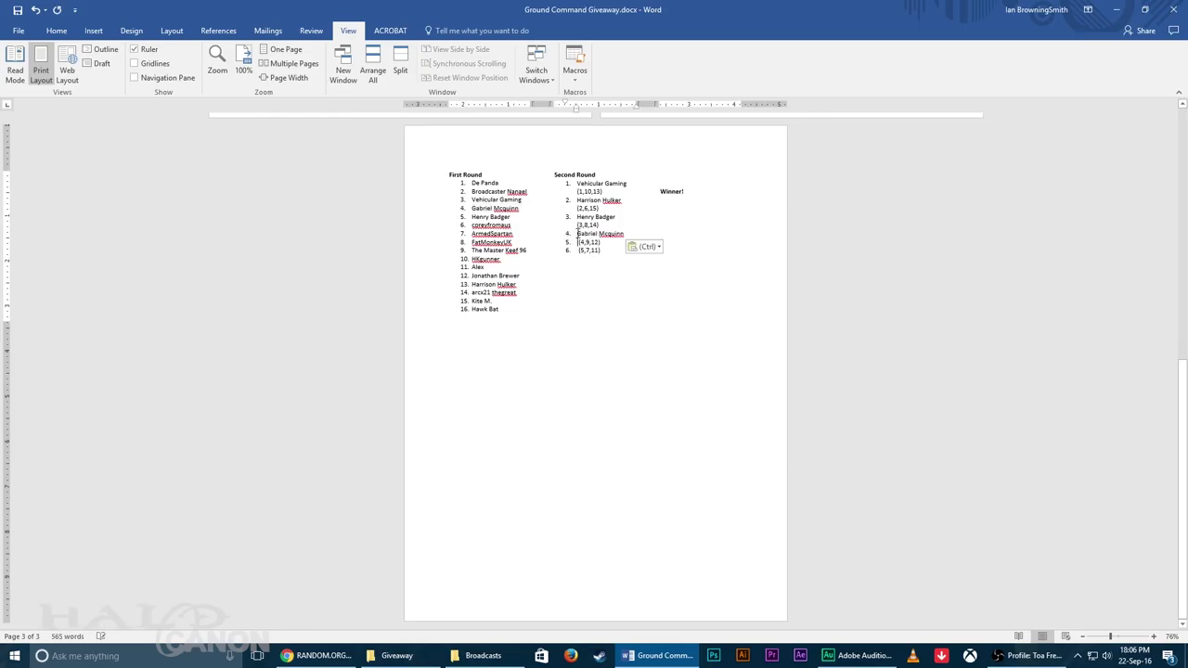
click(578, 241)
key(BackSpace)
key(BackSpace)
key(BackSpace)
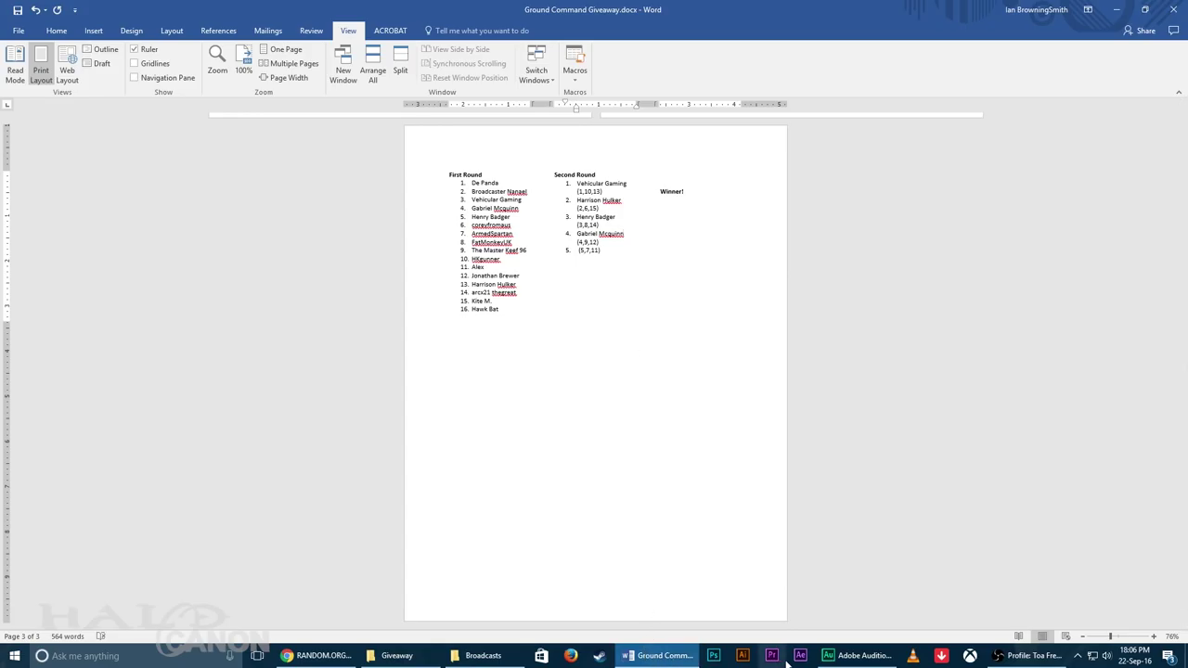
key(alt+Tab)
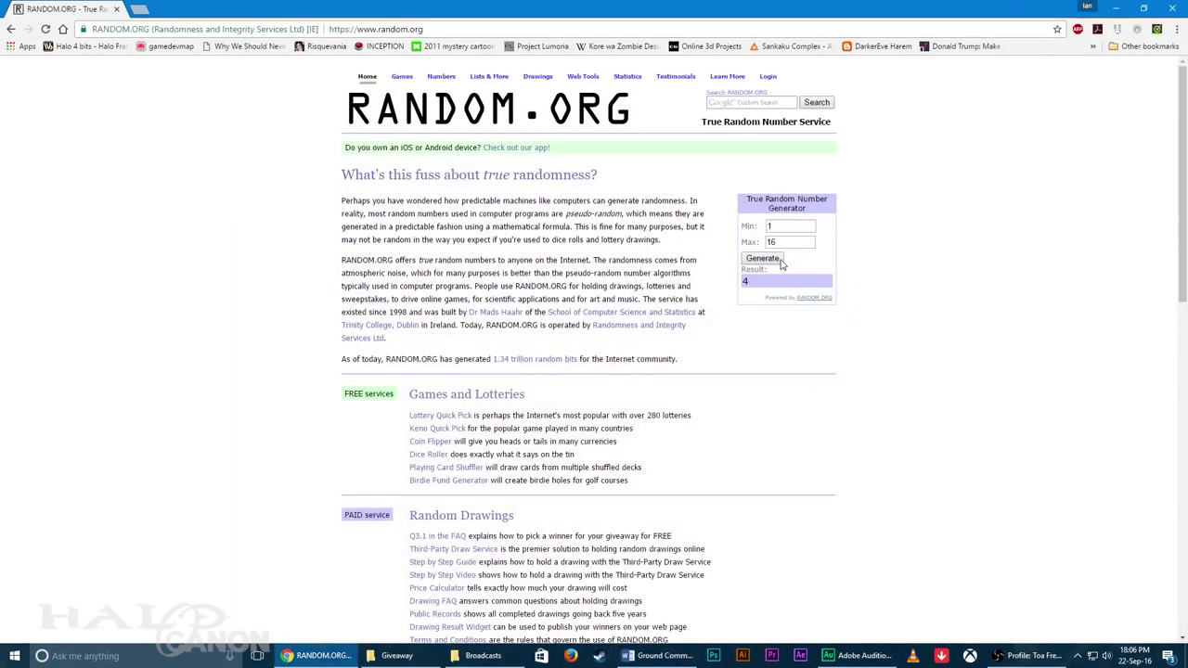
Step: Draw a number, make Alex head group 5 above (5,7,11), and clear the blank line above Winner!
click(775, 260)
key(alt+Tab)
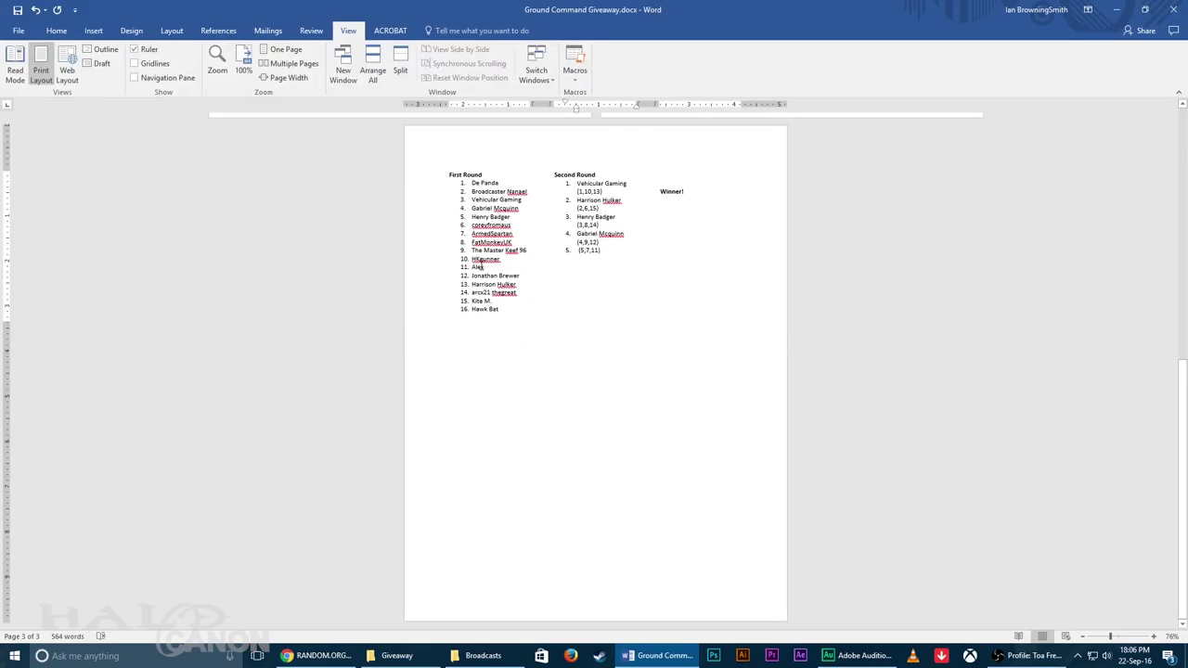
double_click(475, 266)
key(ctrl+c)
click(577, 251)
key(ctrl+v)
key(BackSpace)
key(BackSpace)
key(BackSpace)
click(662, 172)
key(Delete)
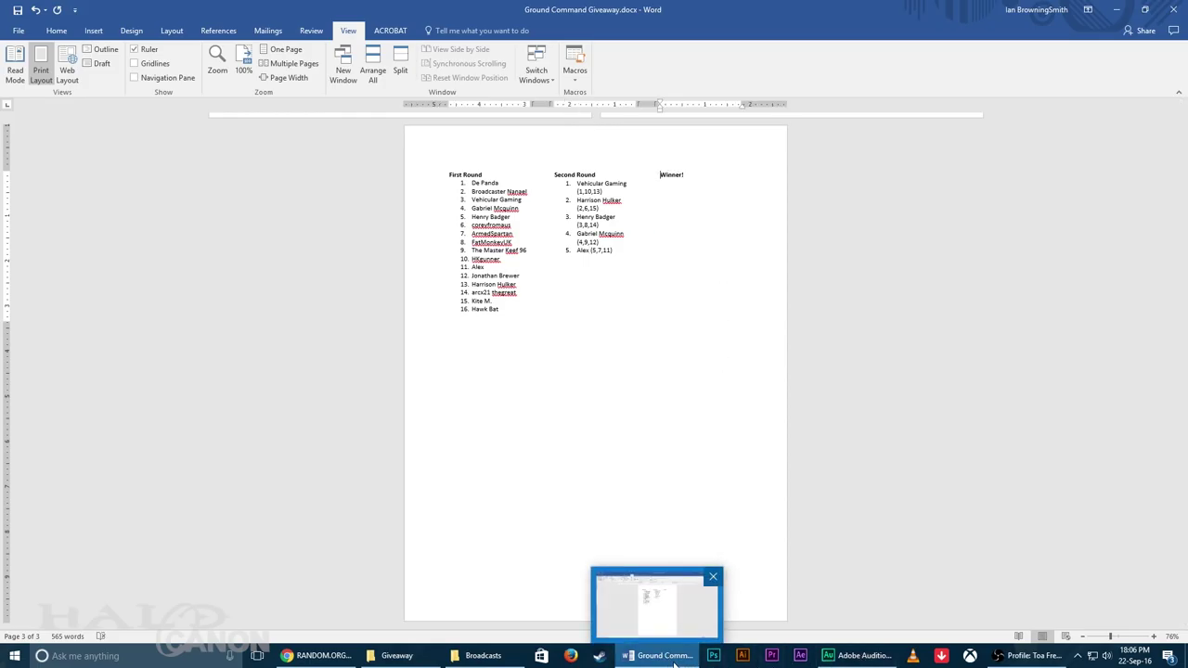
Step: Draw a random number for the winner and start typing 'A' under Winner!
click(675, 662)
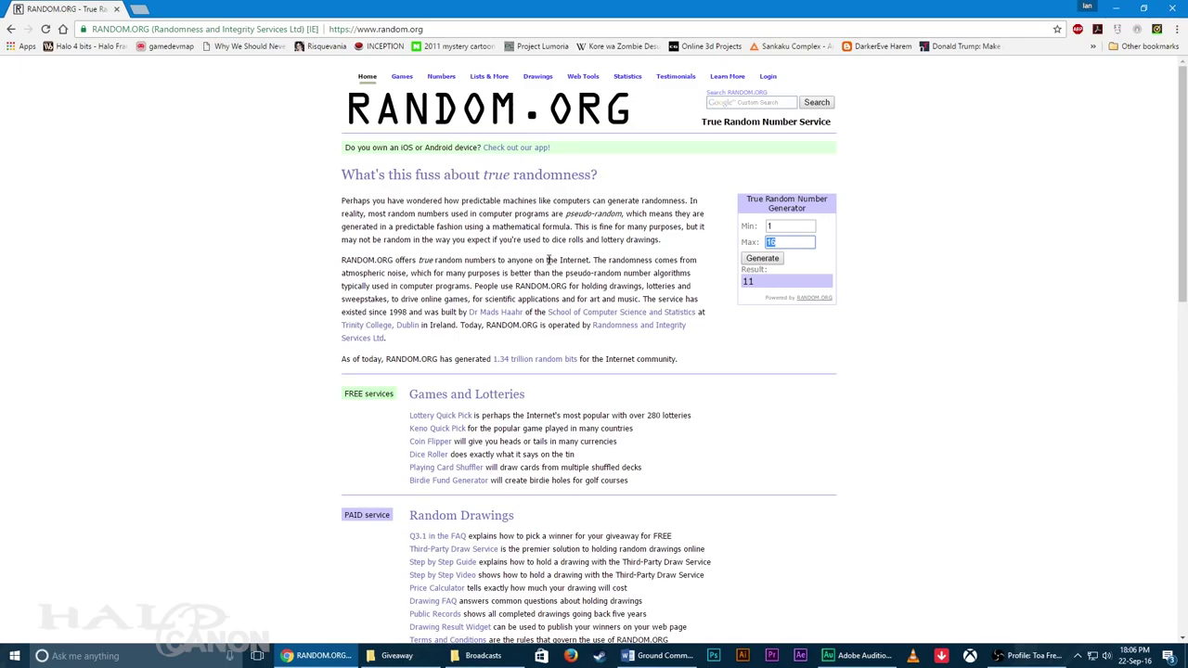
text(15)
click(762, 258)
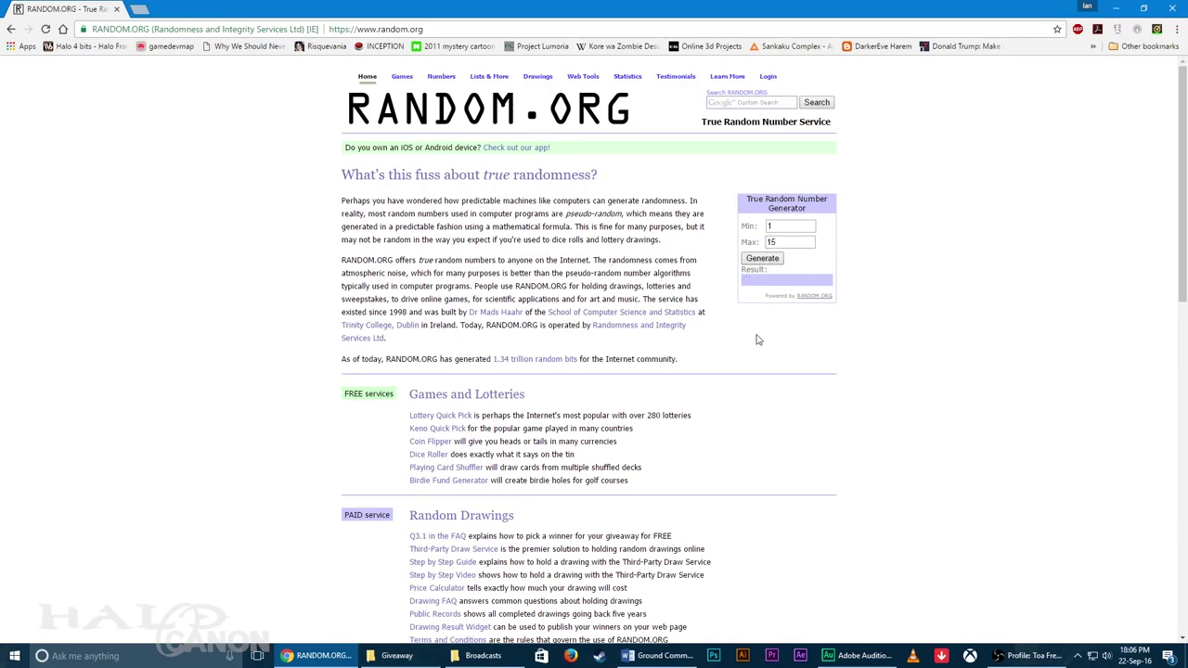
click(660, 656)
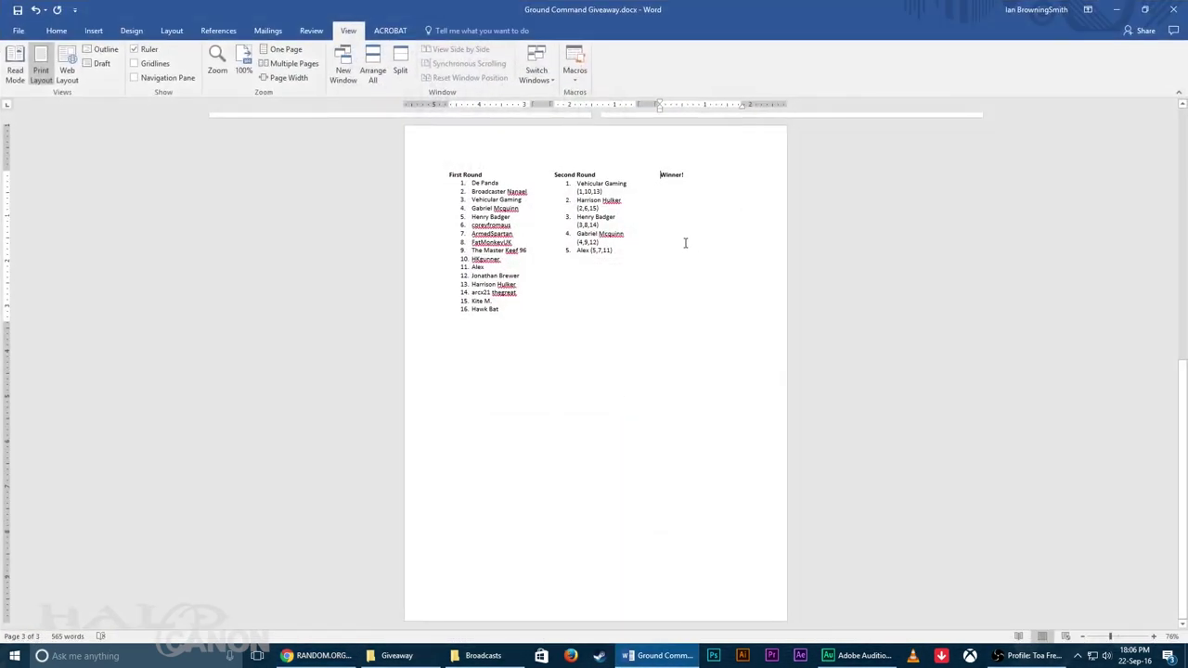
click(678, 185)
text(A)
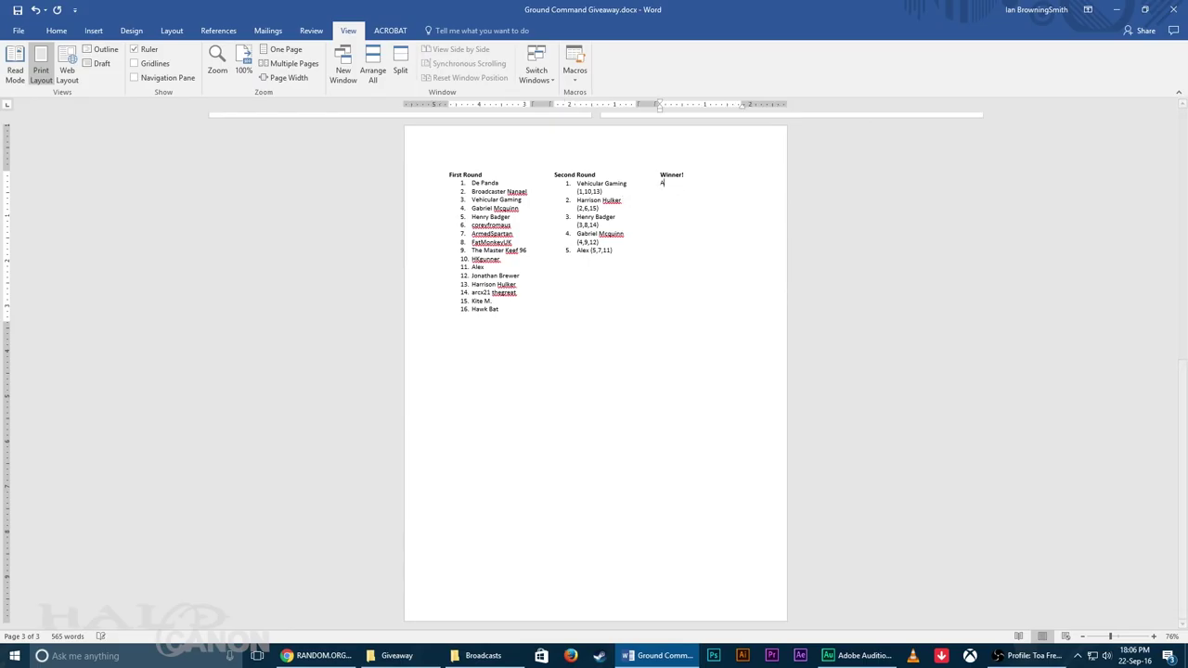